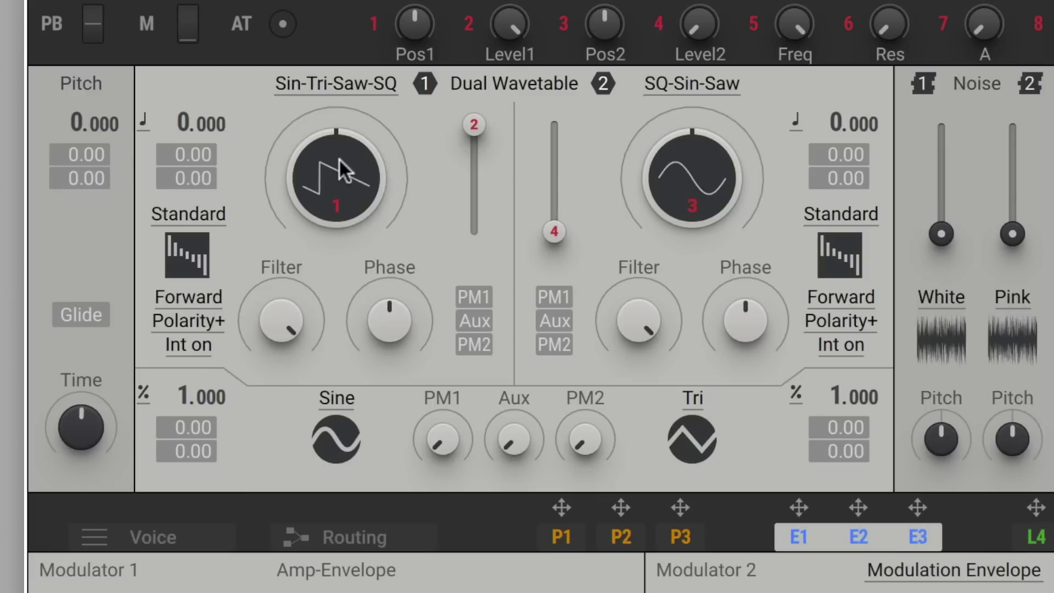
Turn the first wavetable's position slightly below centre with the Pos1 macro.
mouse_move(338, 158)
mouse_down()
mouse_move(338, 149)
mouse_move(336, 165)
mouse_up()
mouse_move(424, 33)
mouse_down()
mouse_move(423, 60)
mouse_move(424, 11)
mouse_move(424, 38)
mouse_up()
Browse the wavetable categories available for wavetable 1, from Operators and Harmonics through to Remastered.
click(335, 84)
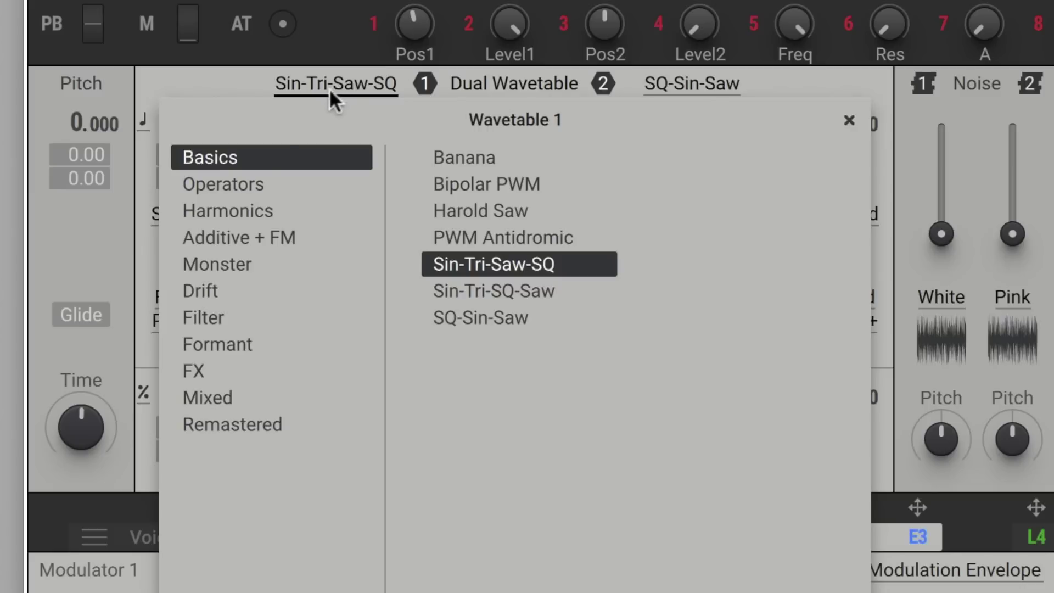
click(242, 181)
click(236, 211)
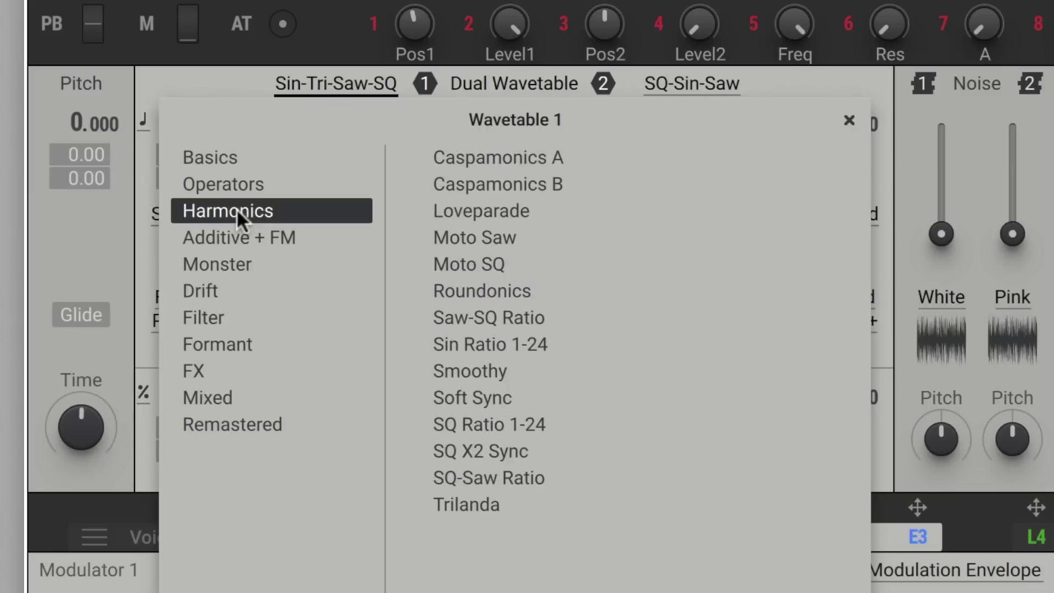
click(229, 264)
click(223, 287)
click(221, 313)
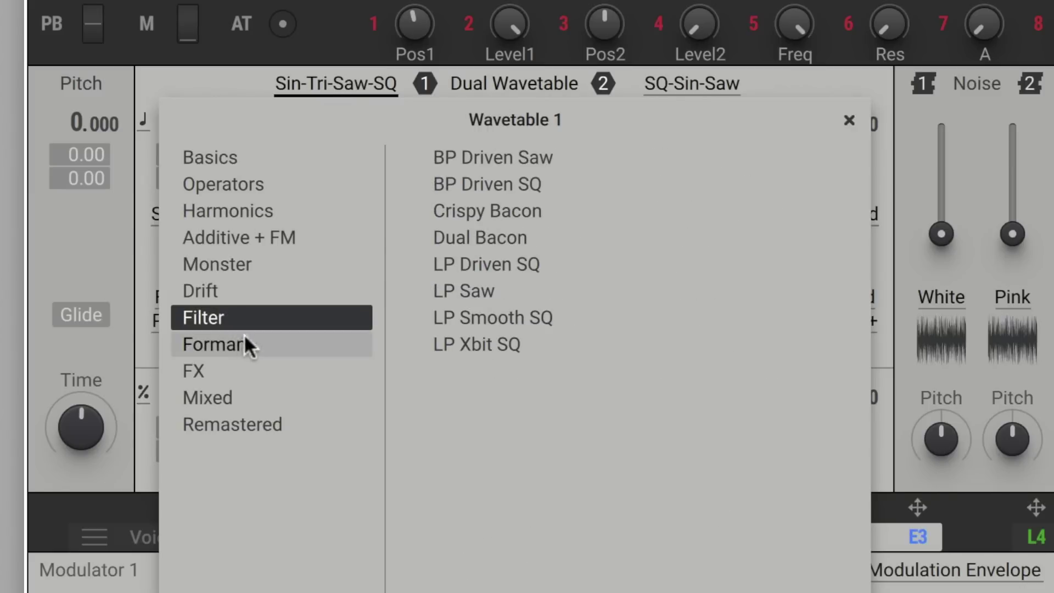
click(232, 346)
click(205, 371)
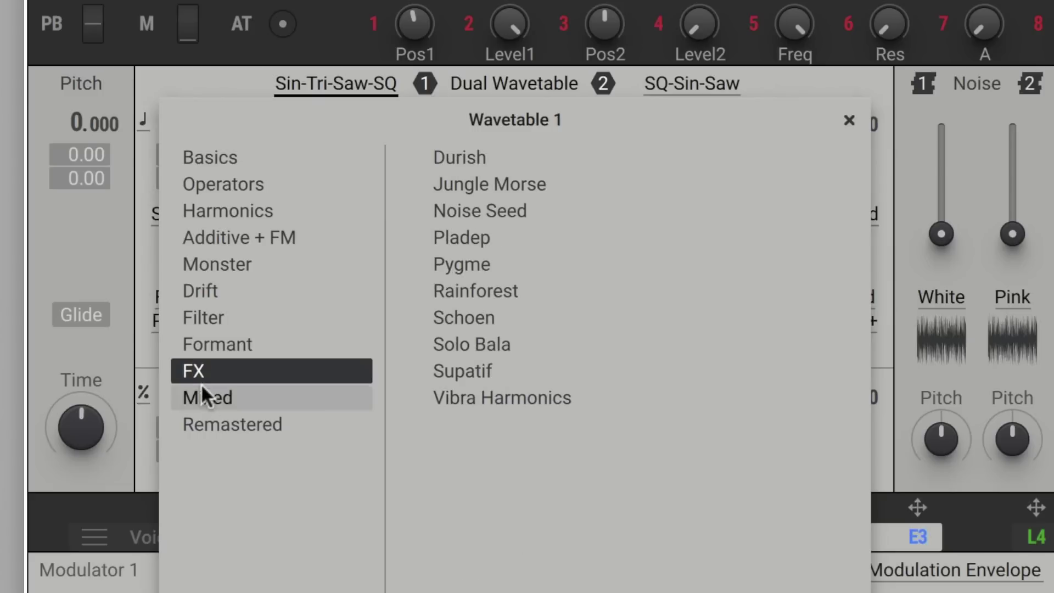
click(201, 387)
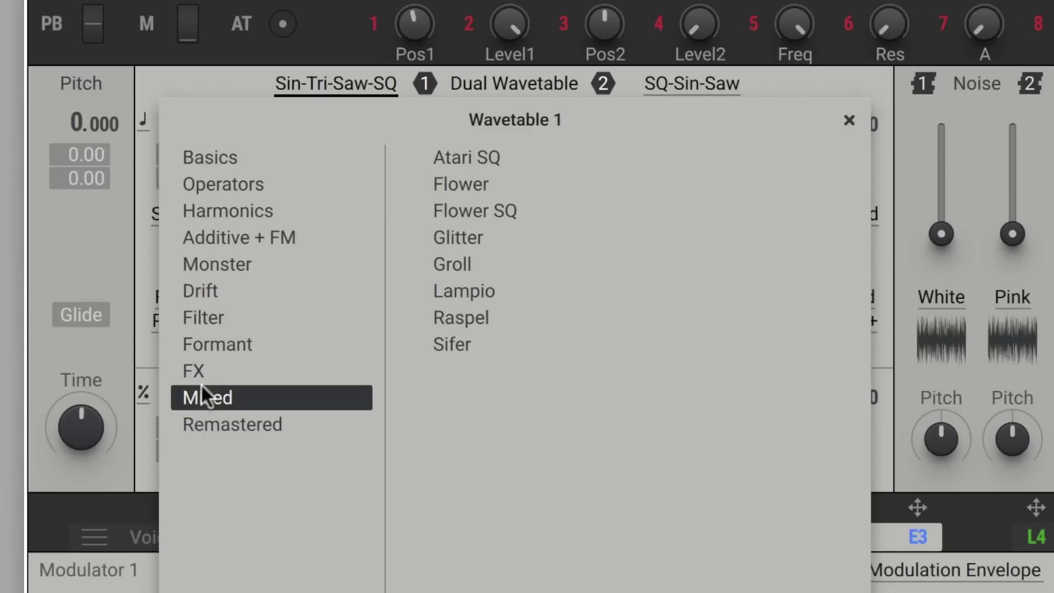
click(236, 423)
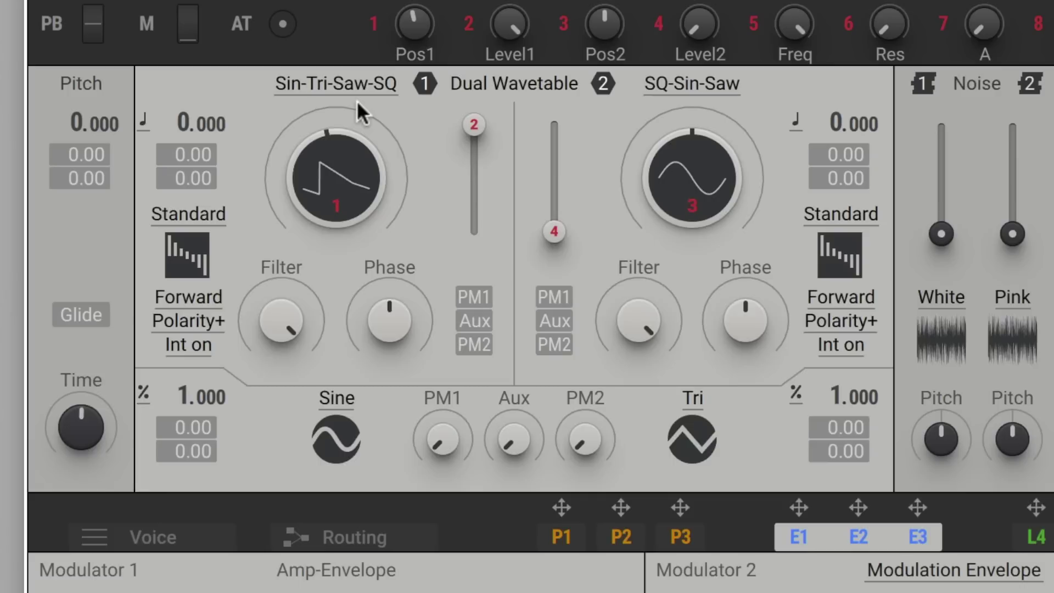
Examine the available modes, playback directions, polarities and interpolation options of wavetable 1.
click(189, 216)
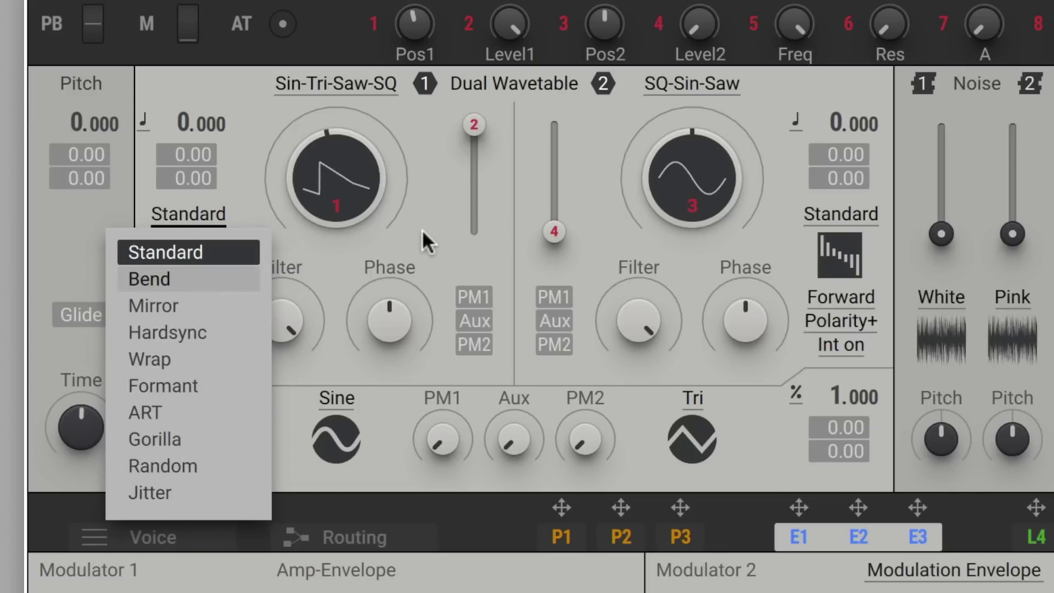
click(378, 248)
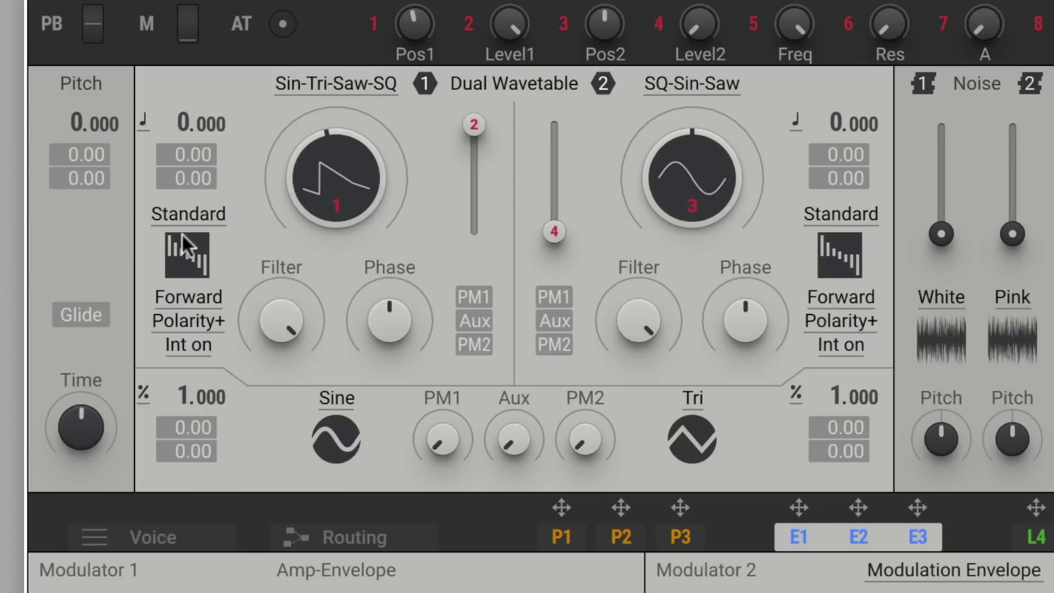
click(180, 214)
click(180, 212)
click(183, 308)
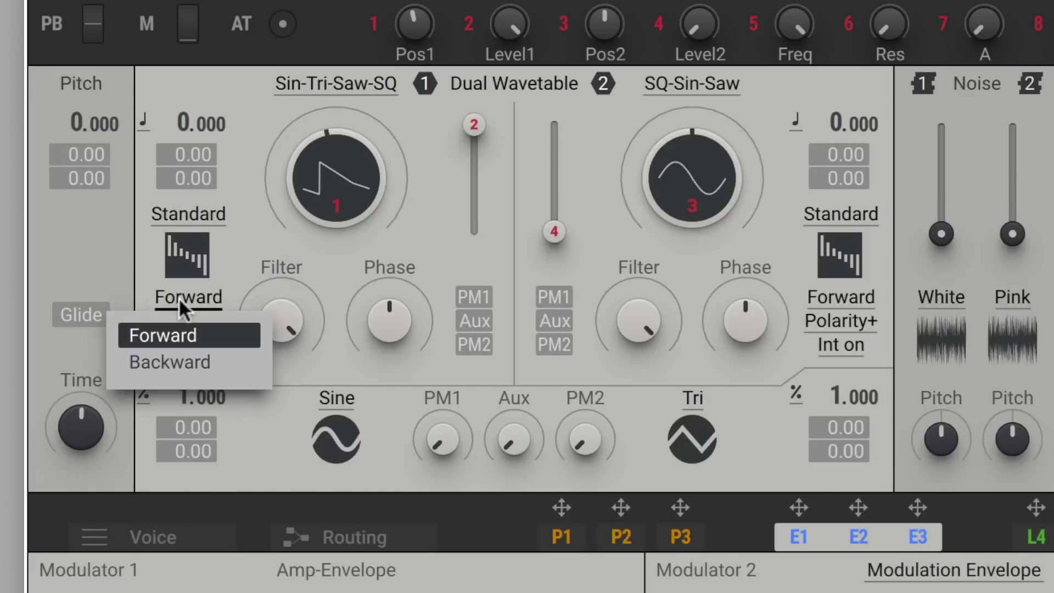
click(179, 297)
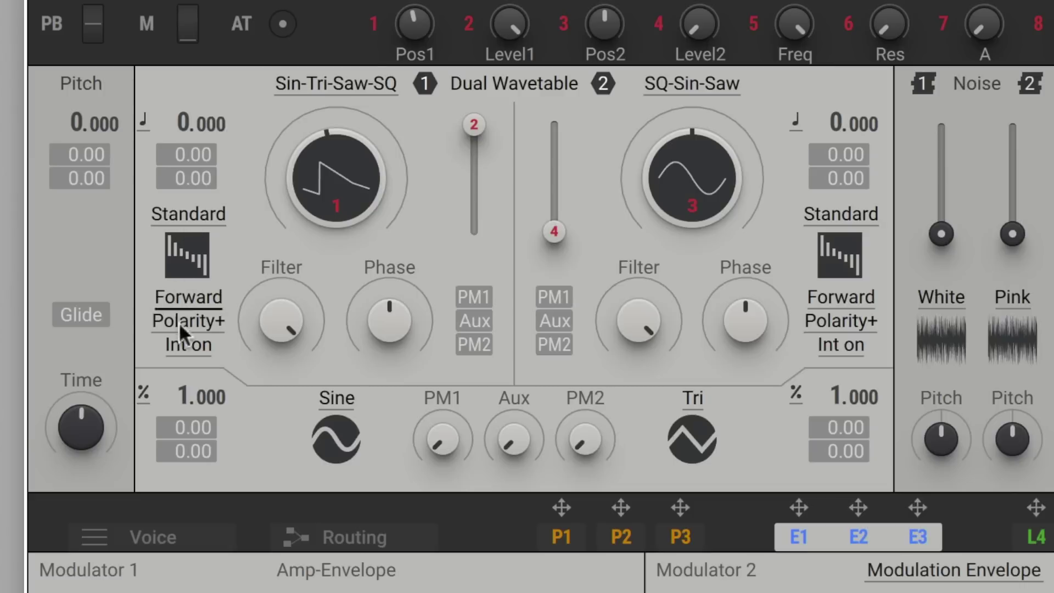
click(182, 320)
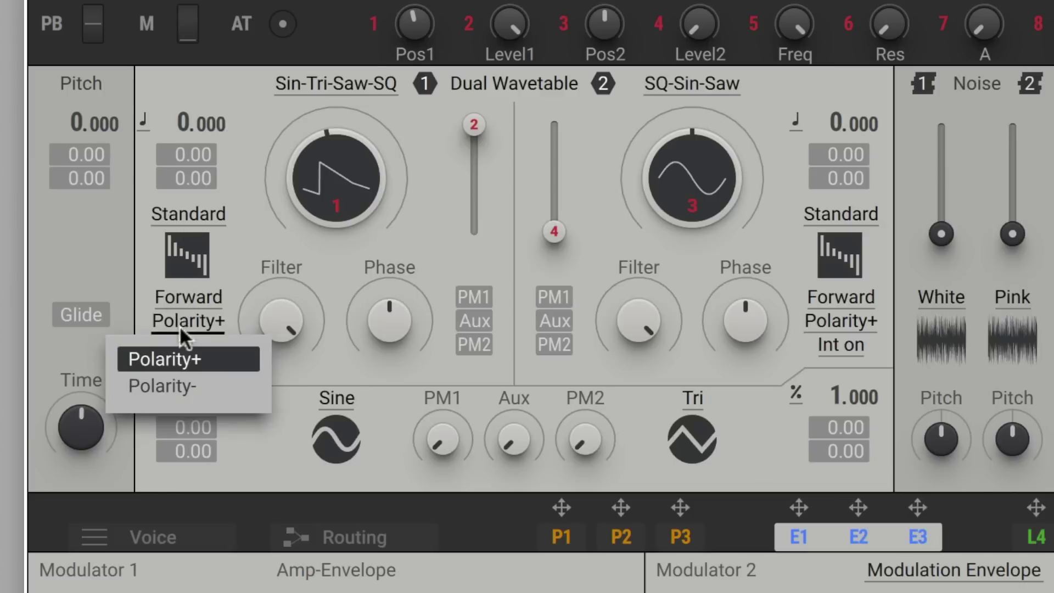
click(186, 351)
click(192, 348)
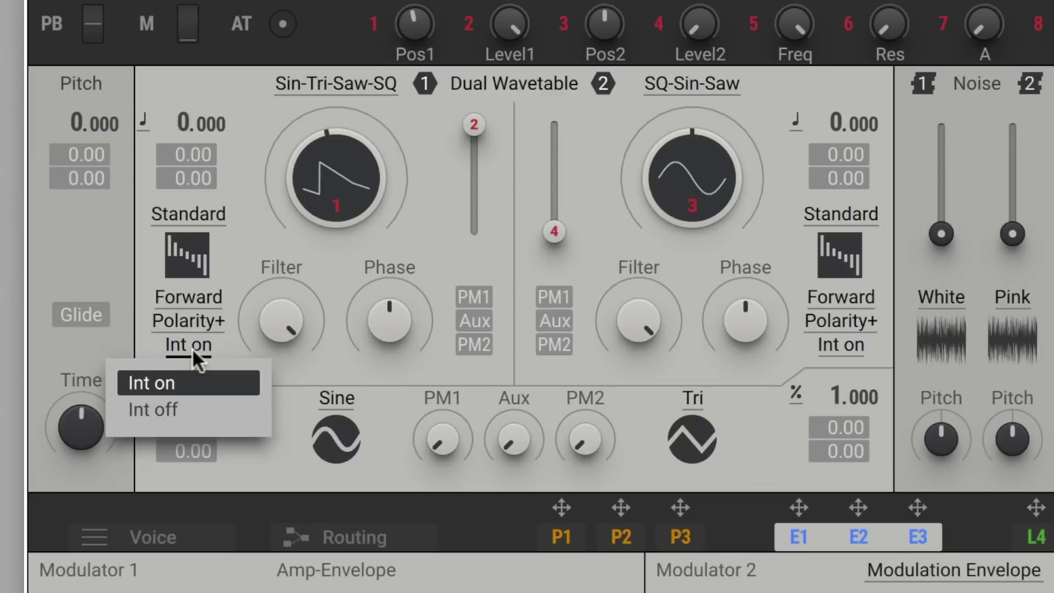
click(239, 264)
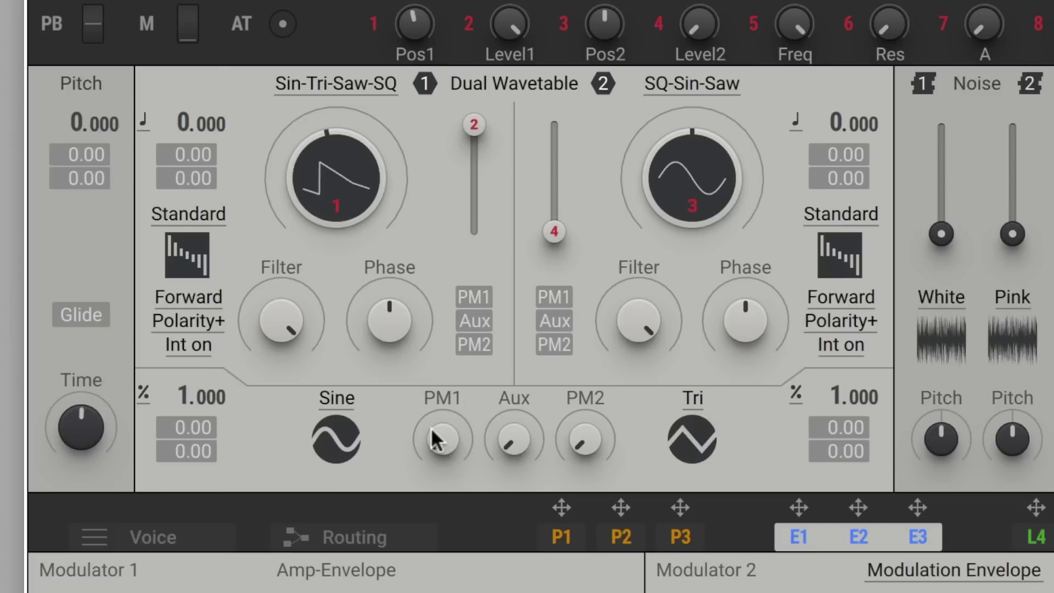
Review the first phase modulation oscillator's waveforms, set its pitch mode to Key Track, and check wavetable 1's pitch modes.
click(336, 398)
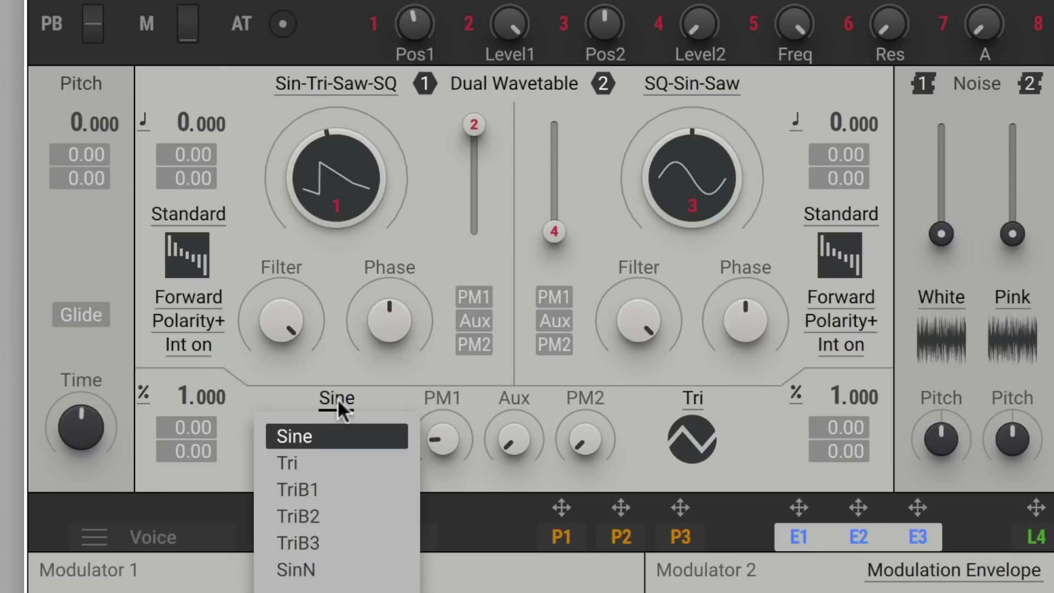
click(241, 386)
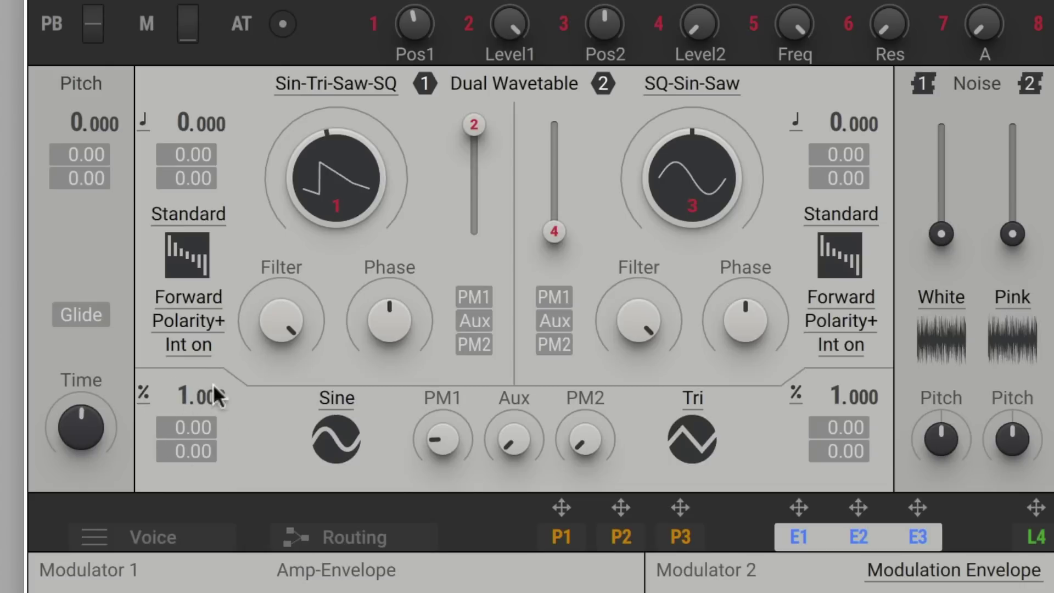
click(146, 392)
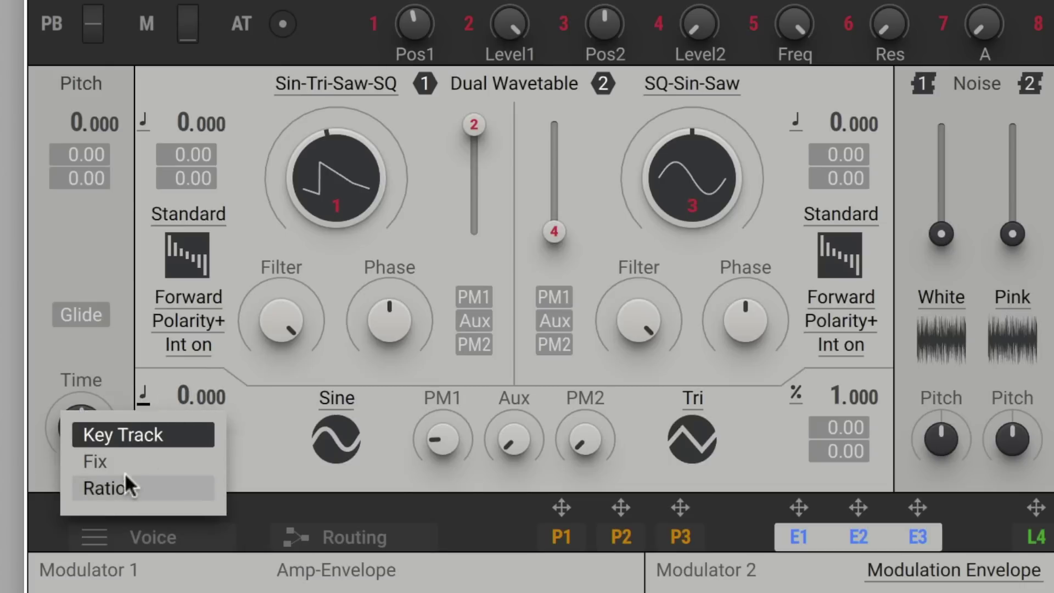
click(143, 389)
click(141, 121)
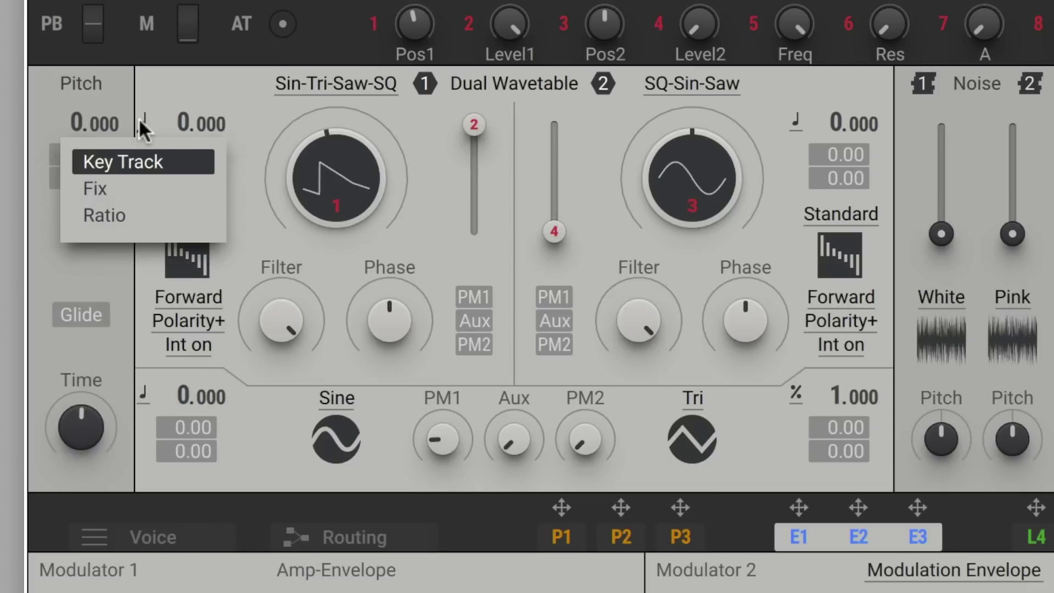
click(237, 127)
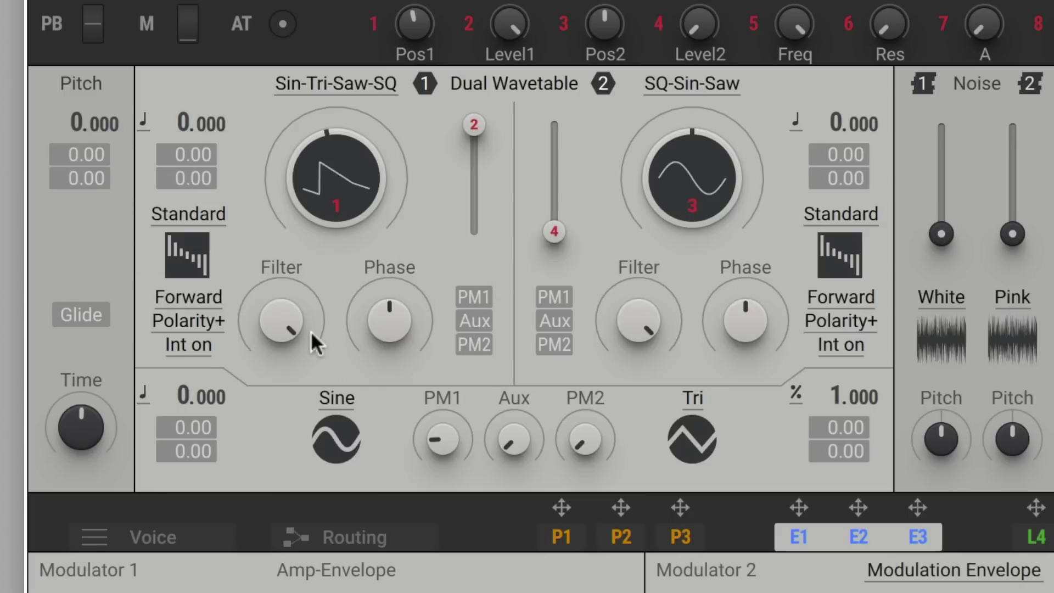
Try the Wrap and ART modes on wavetable 1 and return it to Standard.
drag(281, 320, 238, 355)
click(180, 216)
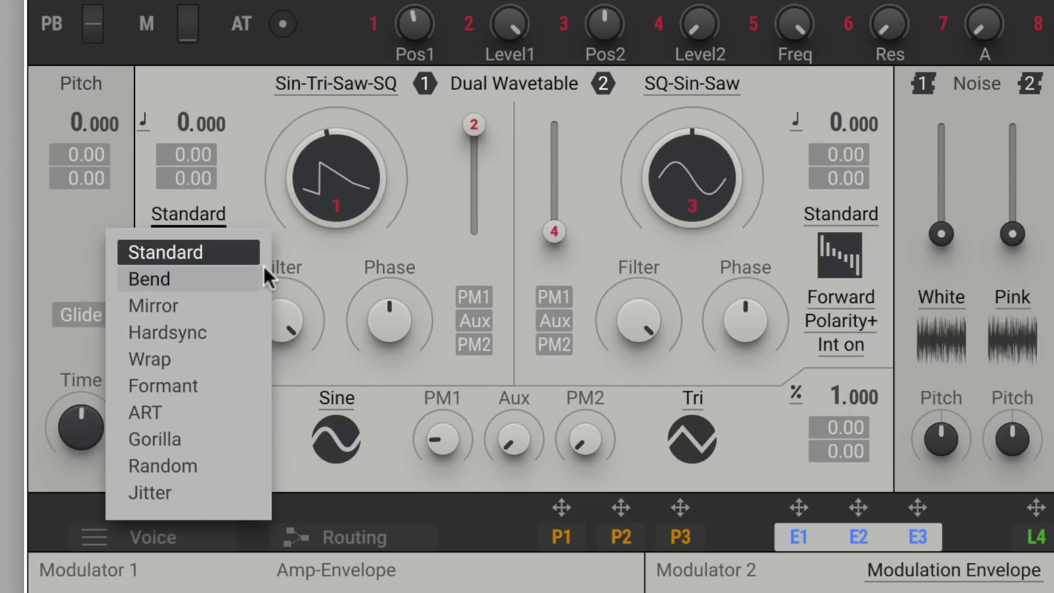
click(136, 359)
click(178, 213)
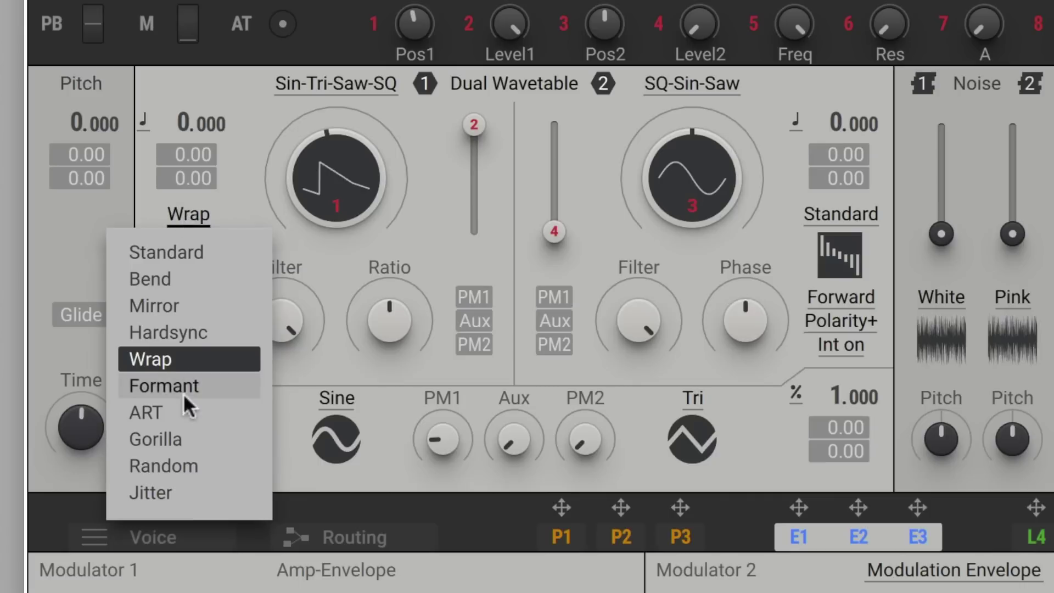
click(177, 418)
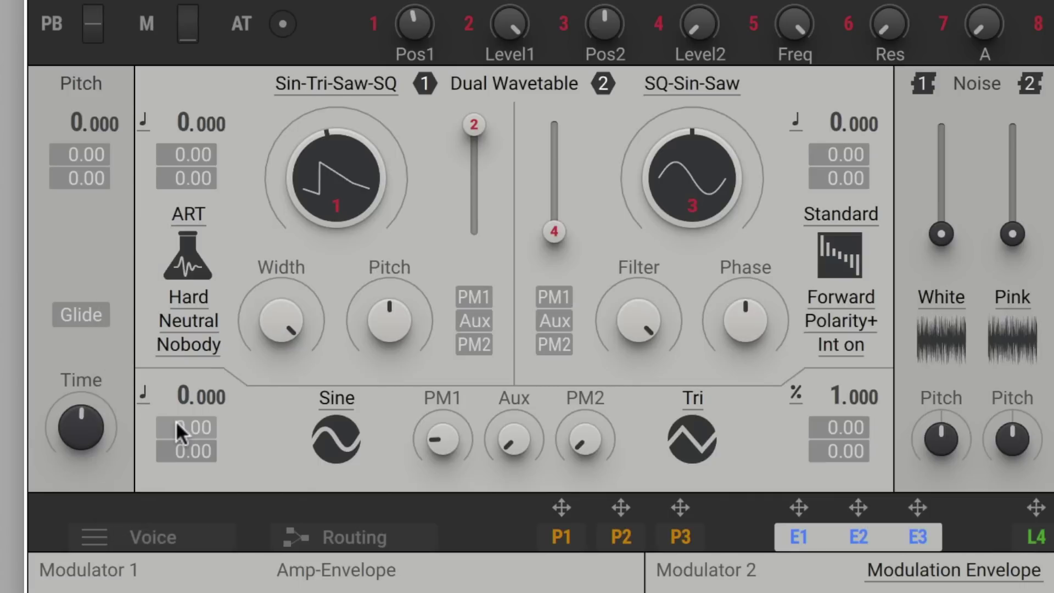
click(189, 215)
click(172, 245)
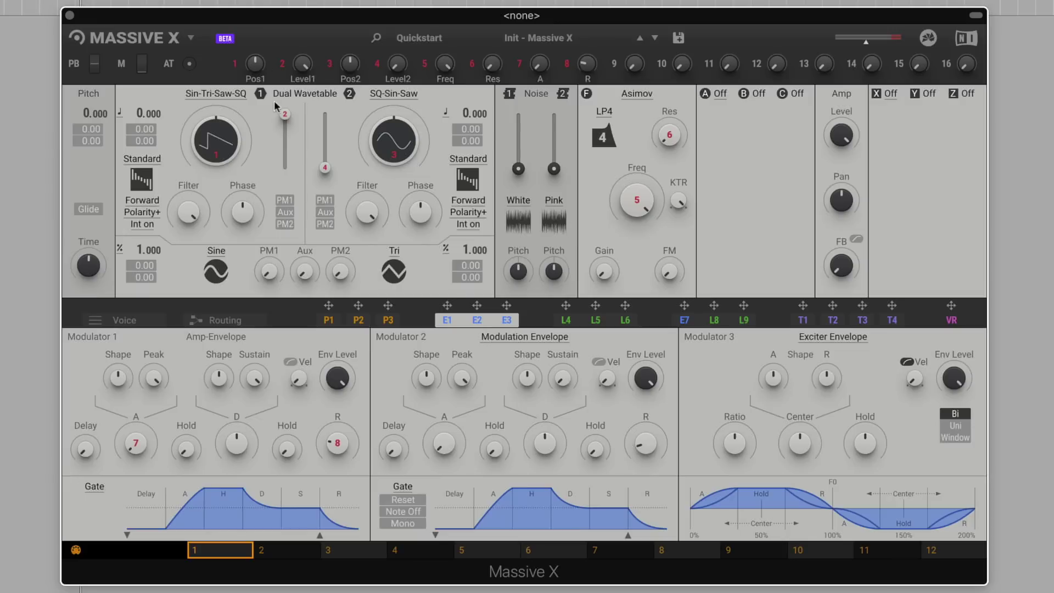
Pull the wavetable 1 level all the way down and raise the noise 1 level to near maximum.
drag(285, 114, 285, 167)
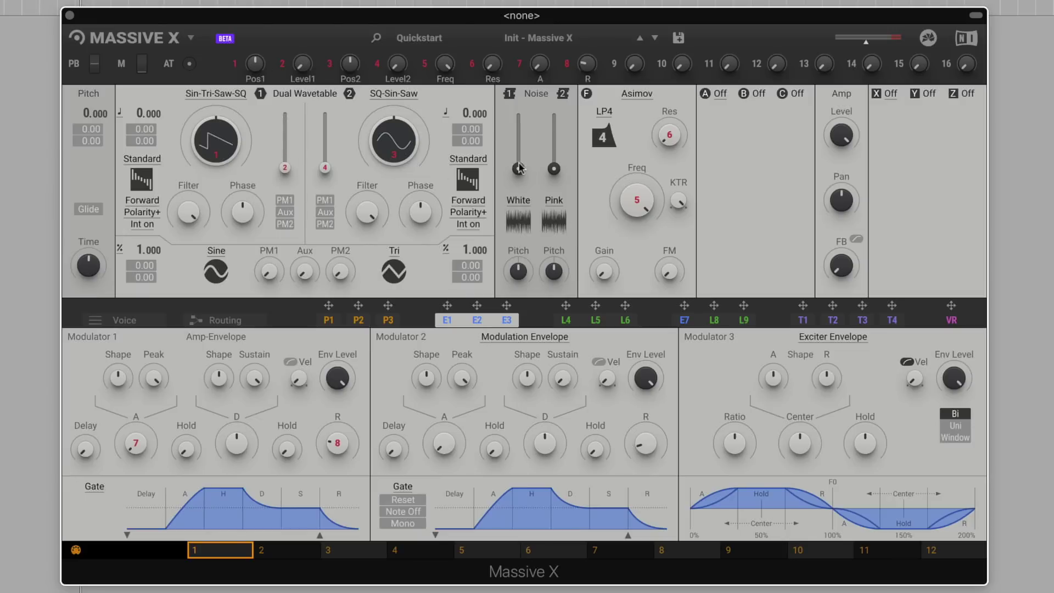
drag(518, 169, 518, 124)
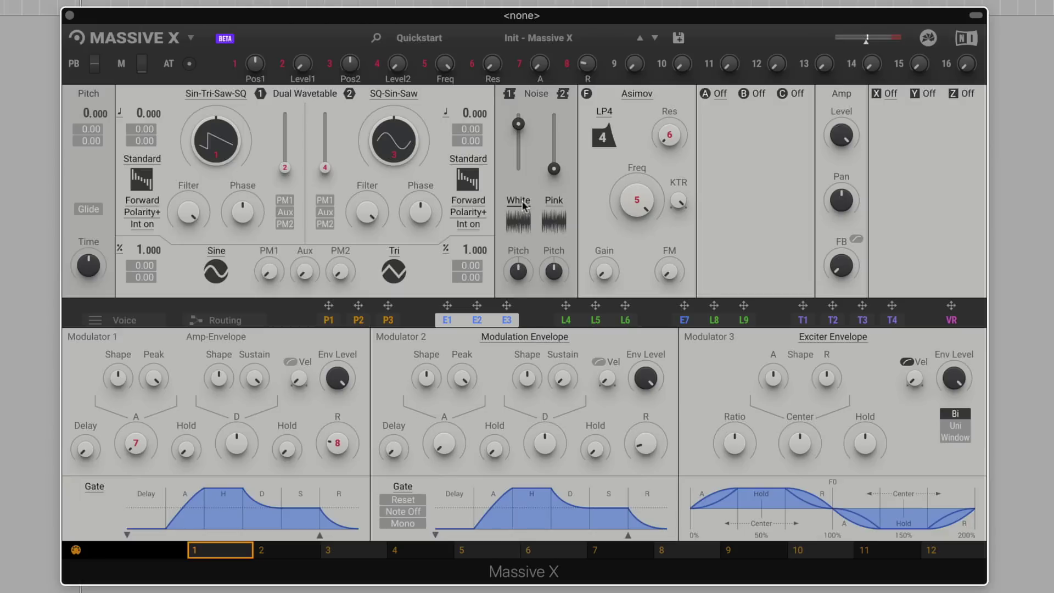
Audition Static noises for noise 1, including Pink, Valve, Gas, Breath, Cobham and Chemical, ending on Mid Band.
click(525, 211)
click(514, 251)
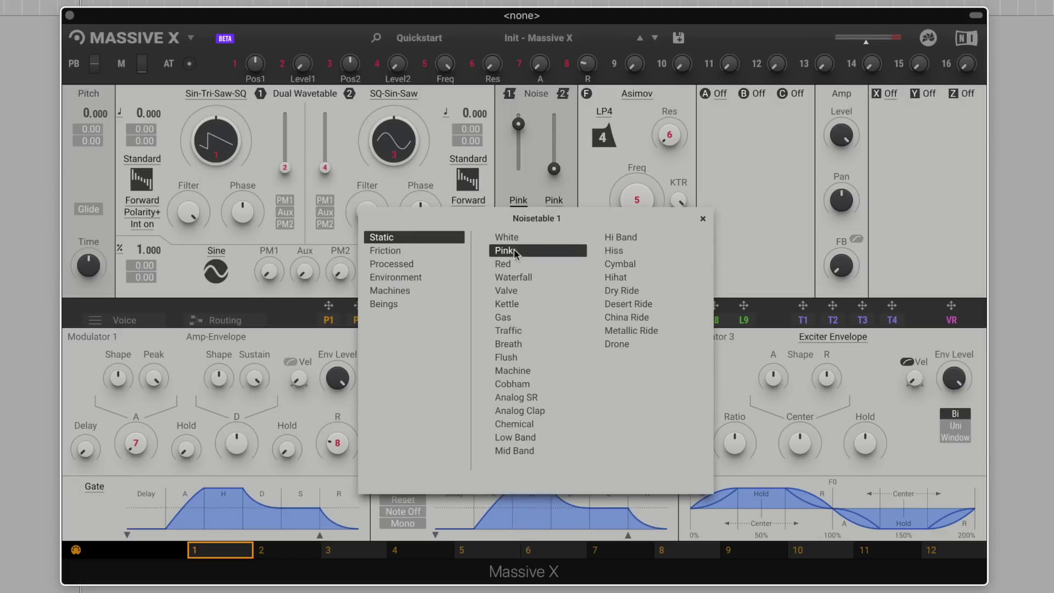
click(514, 278)
click(510, 290)
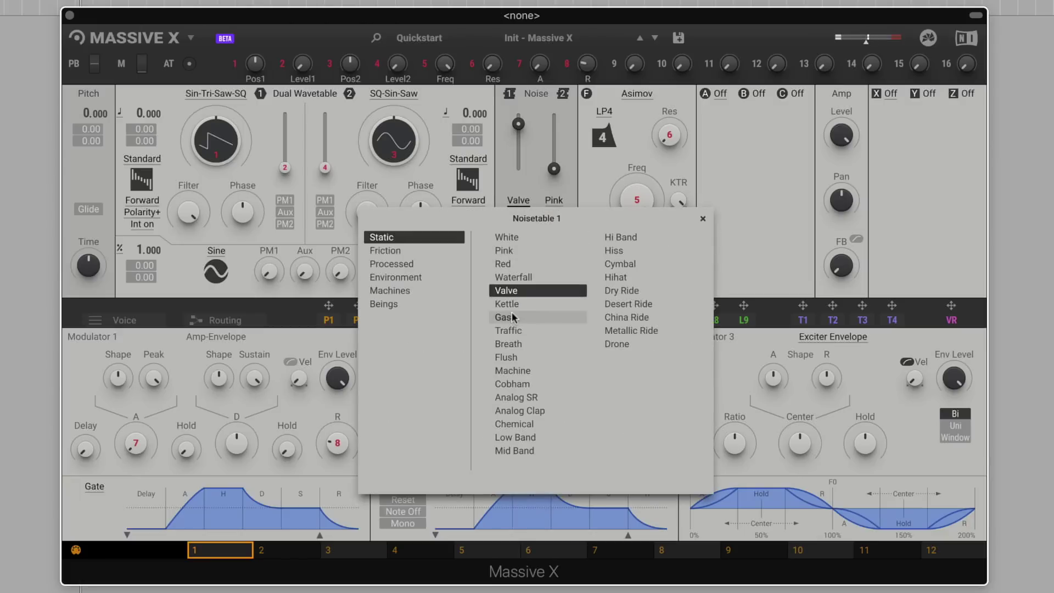
click(510, 316)
click(511, 343)
click(511, 357)
click(510, 383)
click(512, 426)
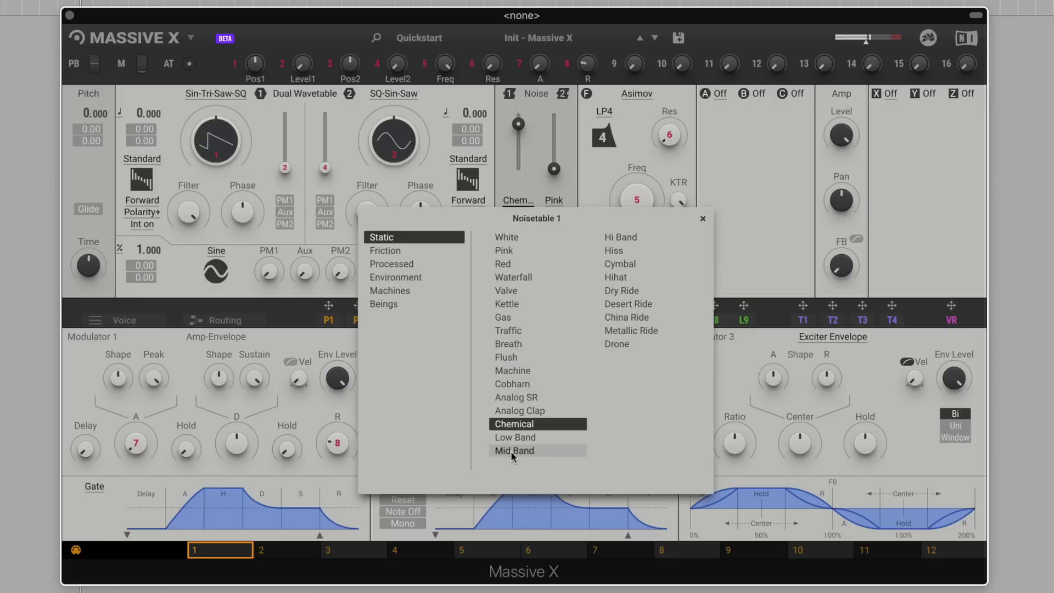
click(510, 450)
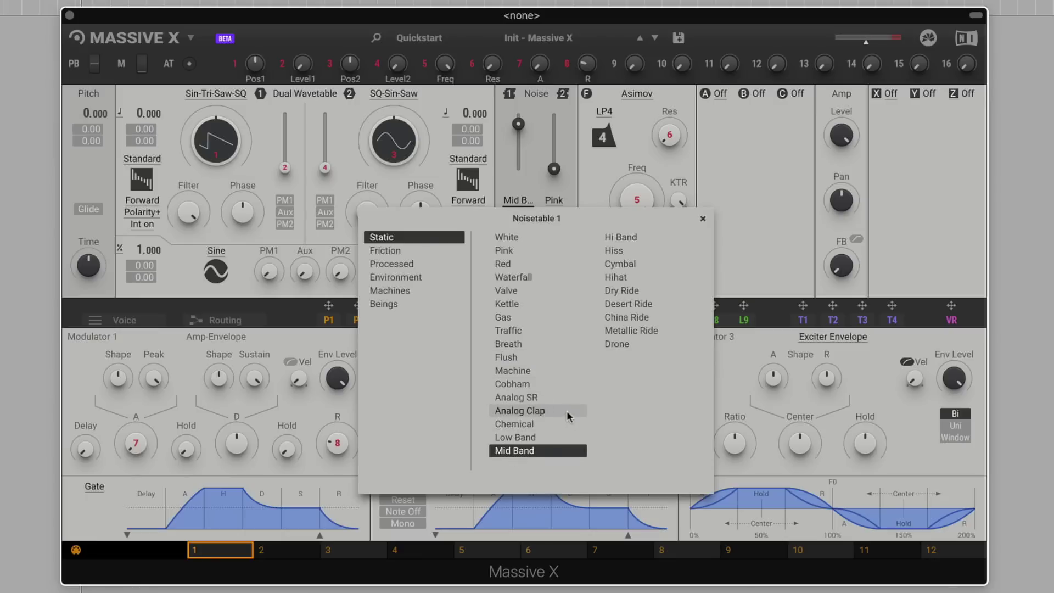
Audition Friction noises for noise 1, including Bugbits, Prassel, Rasputin, Dielen, Bow Friction and Paper, ending on Aluminum.
click(405, 250)
click(518, 278)
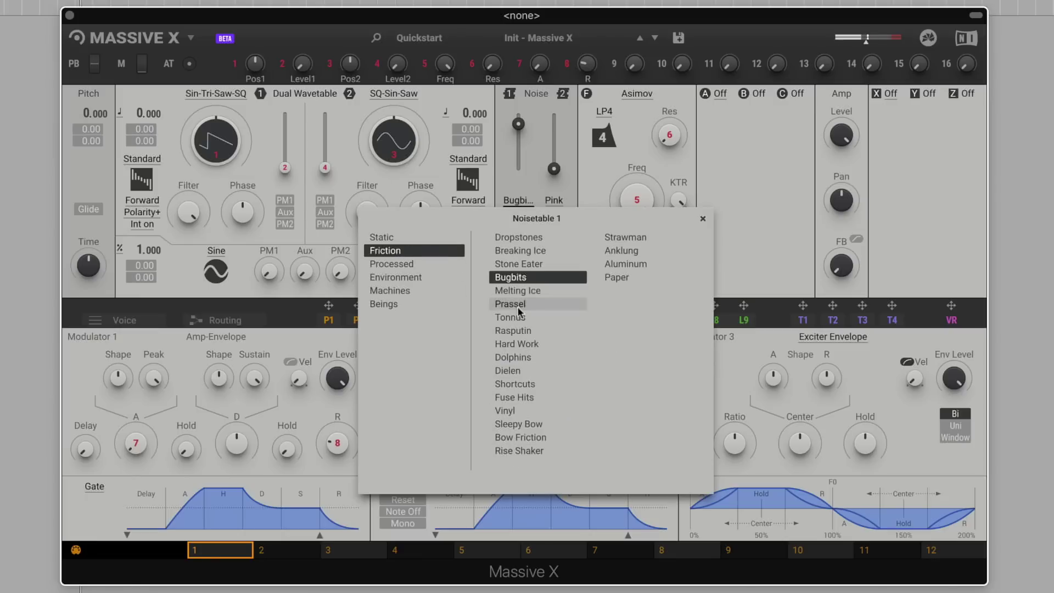
click(516, 305)
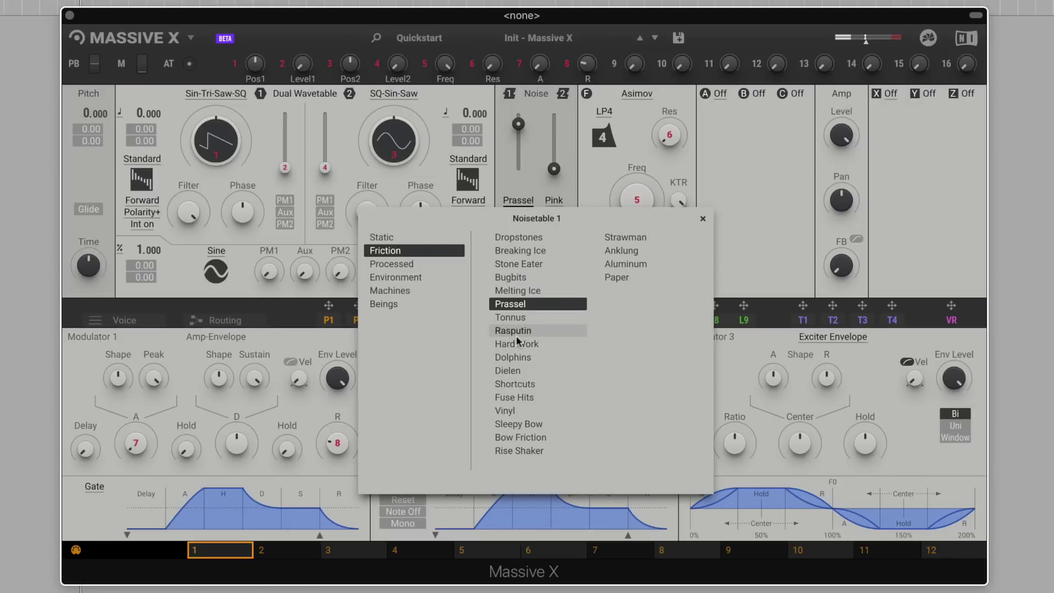
click(516, 331)
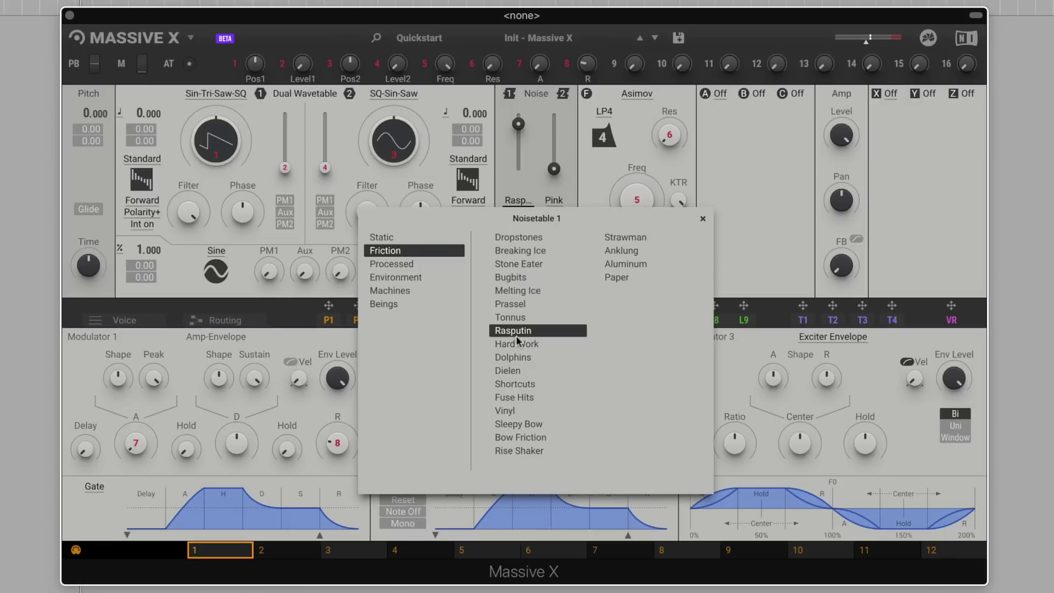
click(517, 373)
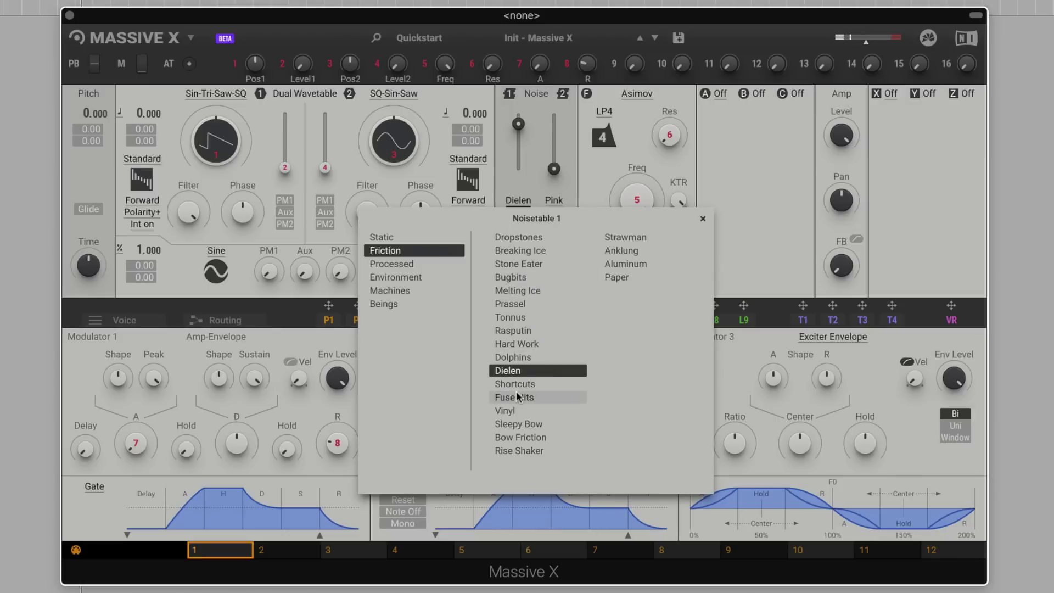
click(516, 396)
click(521, 437)
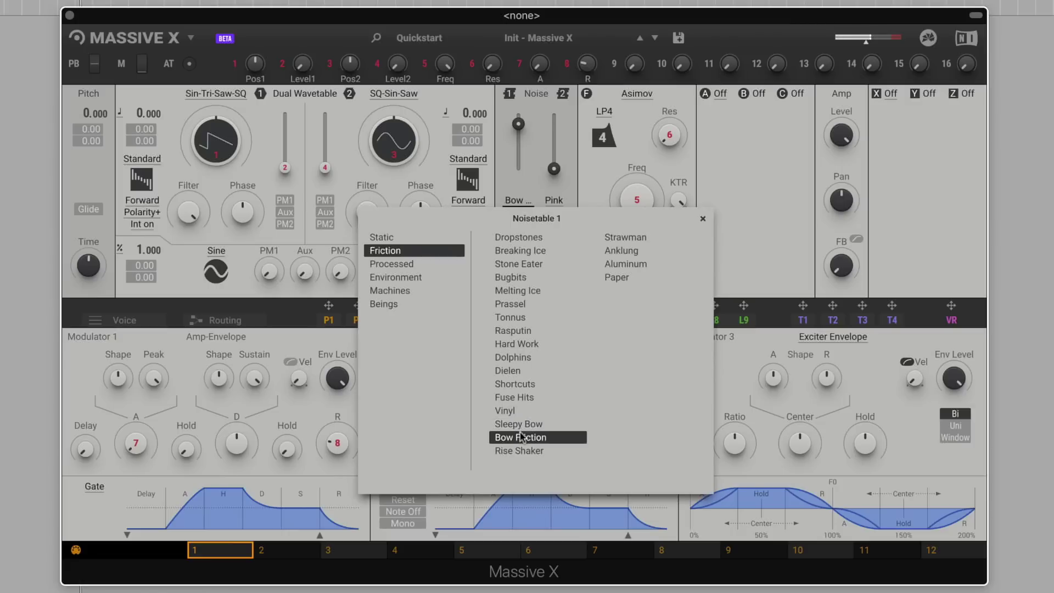
click(630, 277)
click(625, 265)
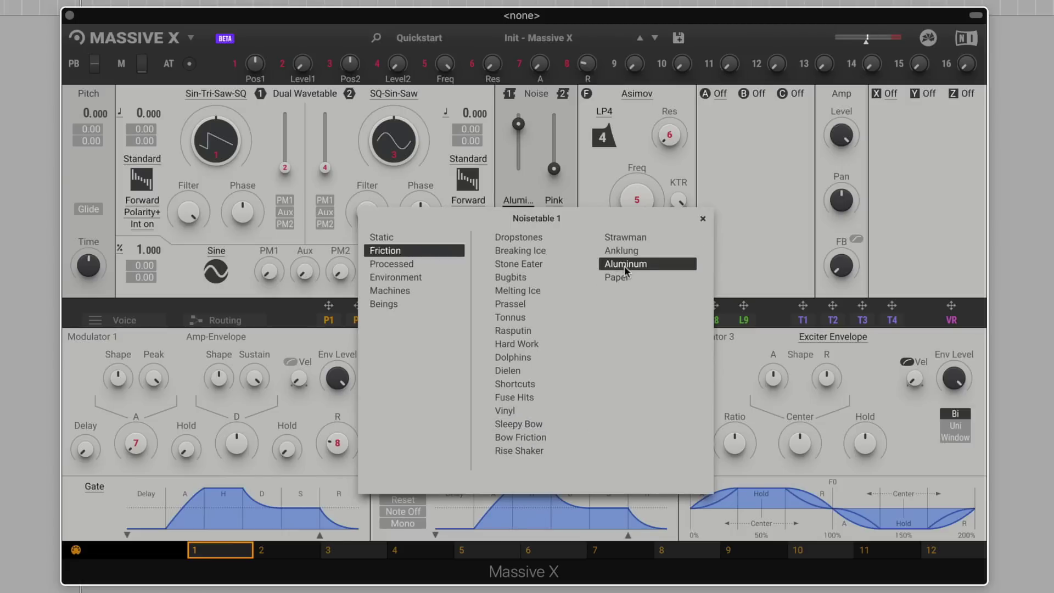
Audition the Beings noises Grizzly and Grizzly Sloth for noise 1, keep Grizzly Sloth, and lower its pitch.
click(383, 304)
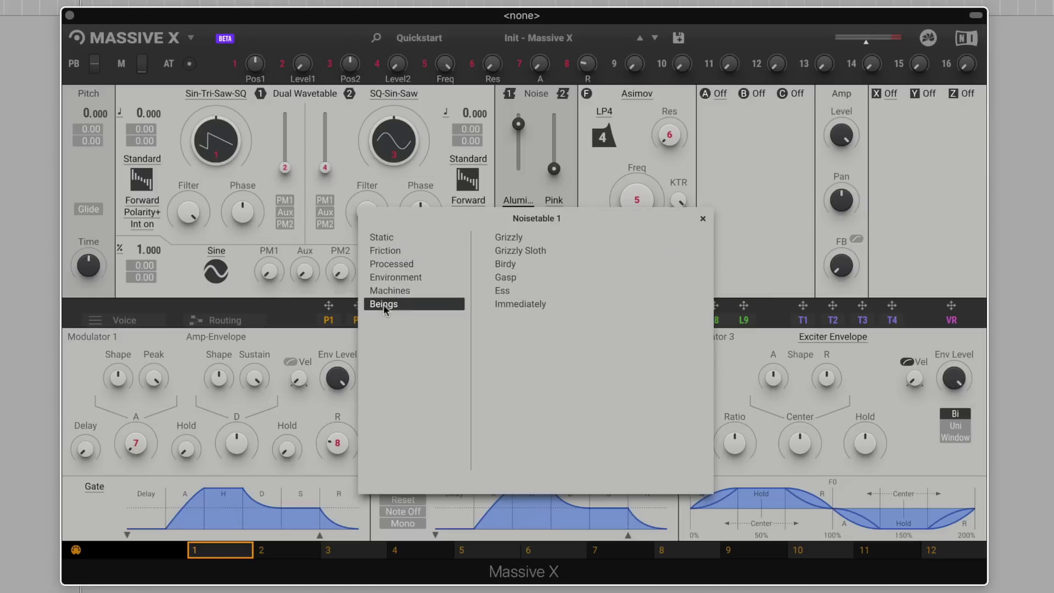
click(519, 240)
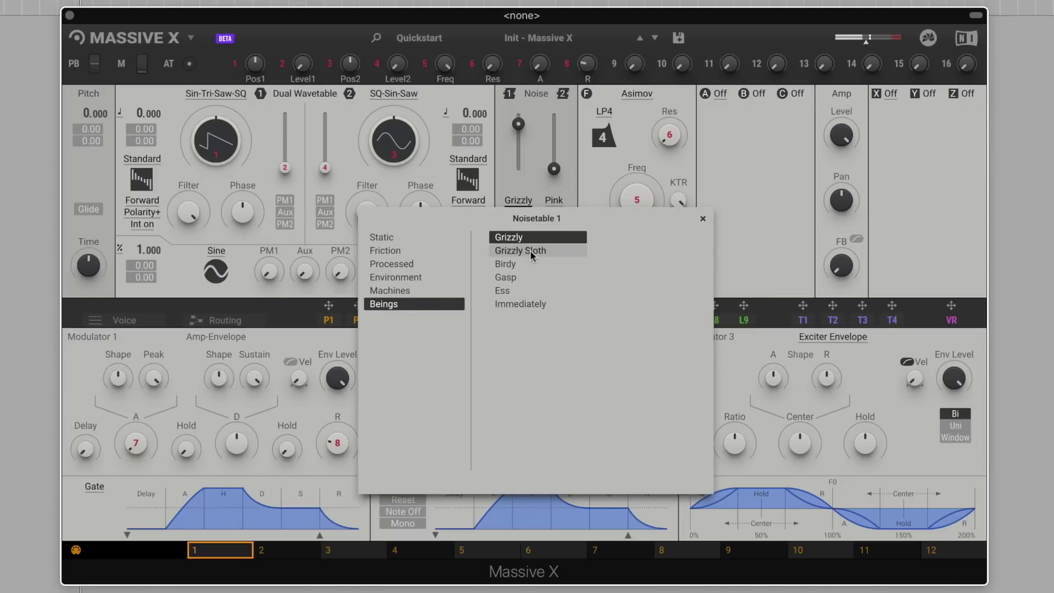
click(531, 252)
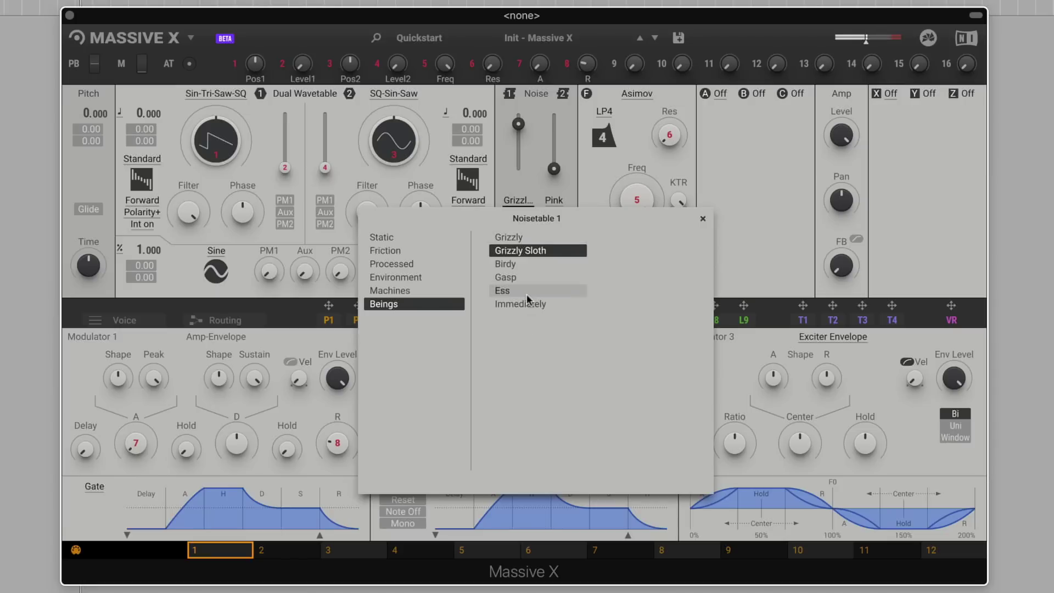
click(703, 219)
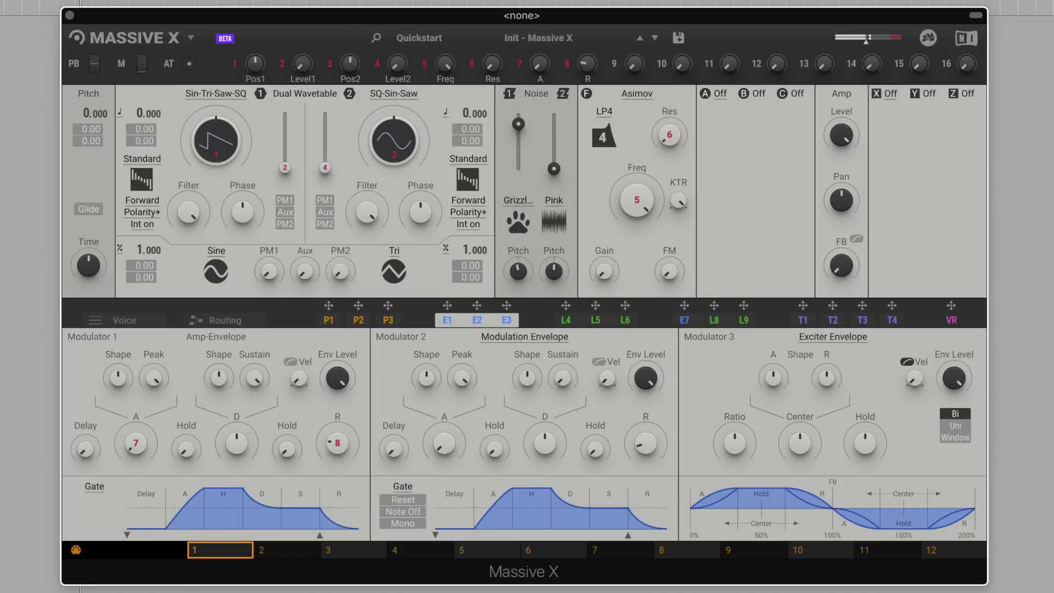
drag(518, 272, 518, 278)
Pull the noise 1 level all the way down and raise the wavetable 1 level to near maximum.
drag(518, 123, 518, 168)
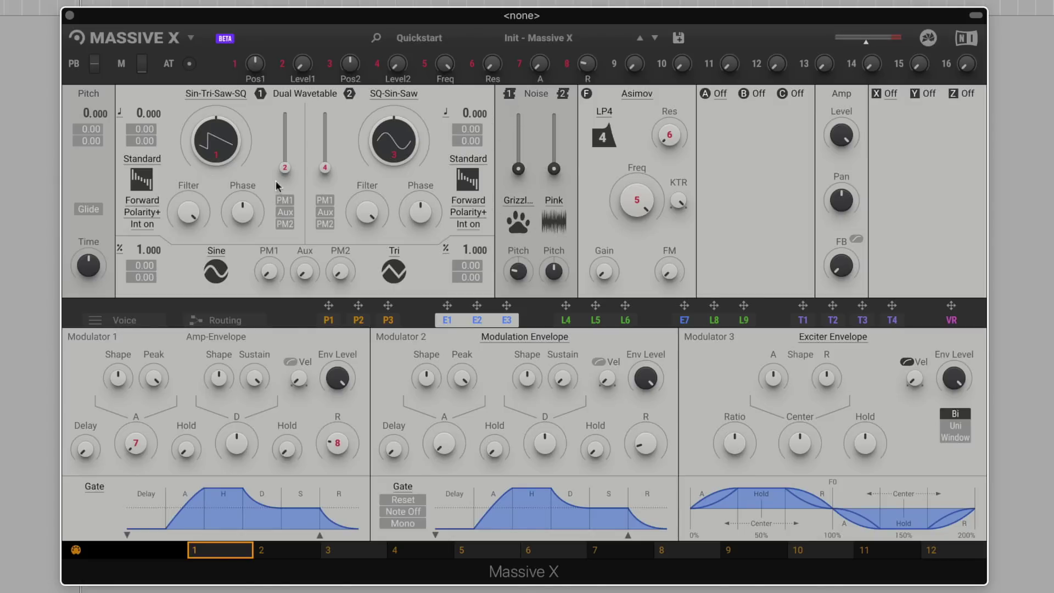
drag(284, 167, 284, 121)
Try the Bit Crusher in insert slot A and adjust its Crush amount.
click(720, 97)
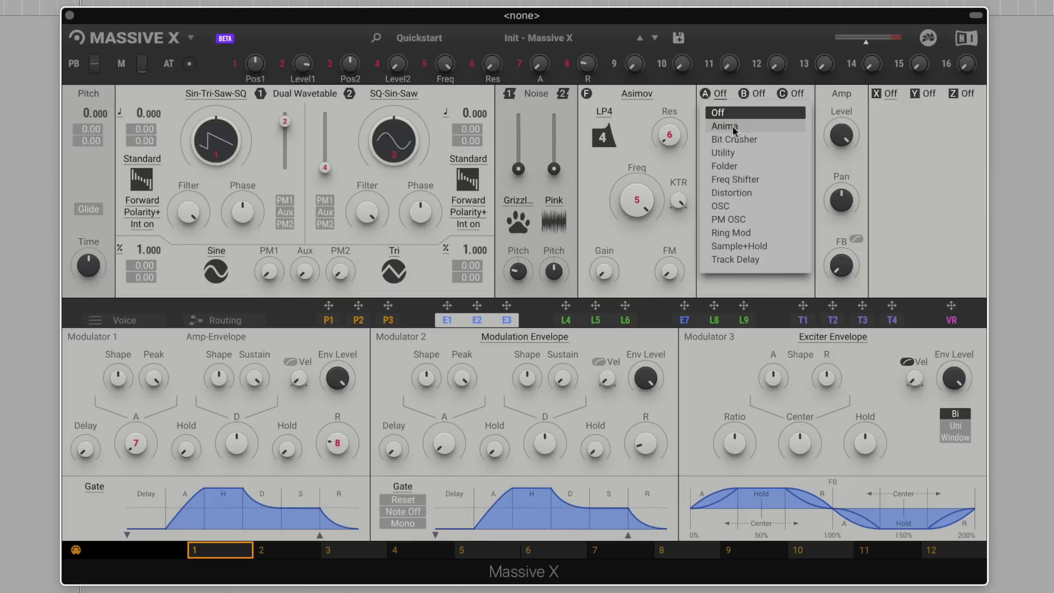
click(730, 143)
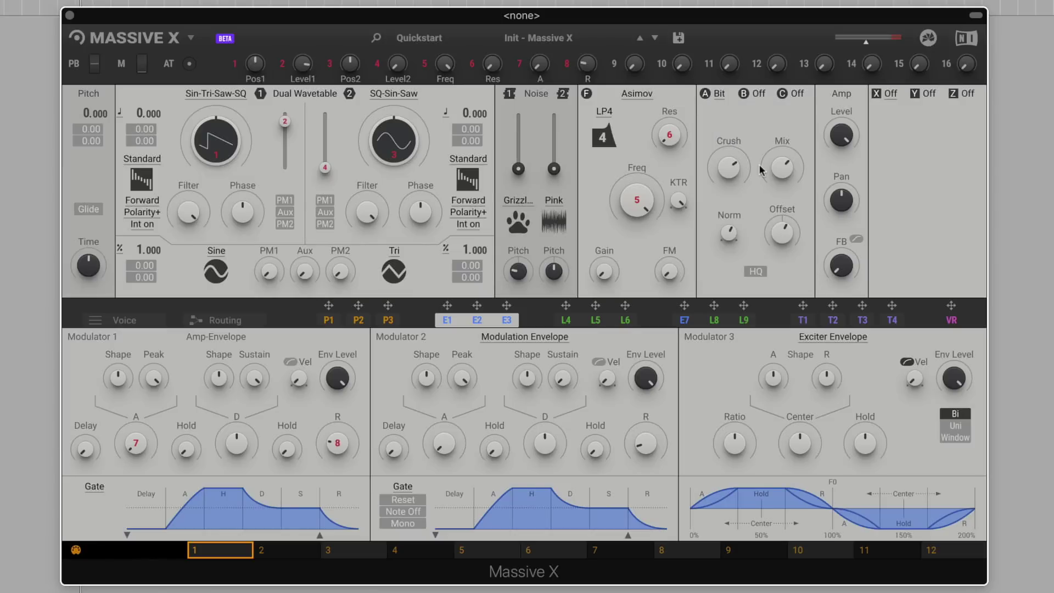
drag(732, 181, 729, 158)
Try the Freq Shifter in insert slot A and adjust its Freq amount.
click(719, 94)
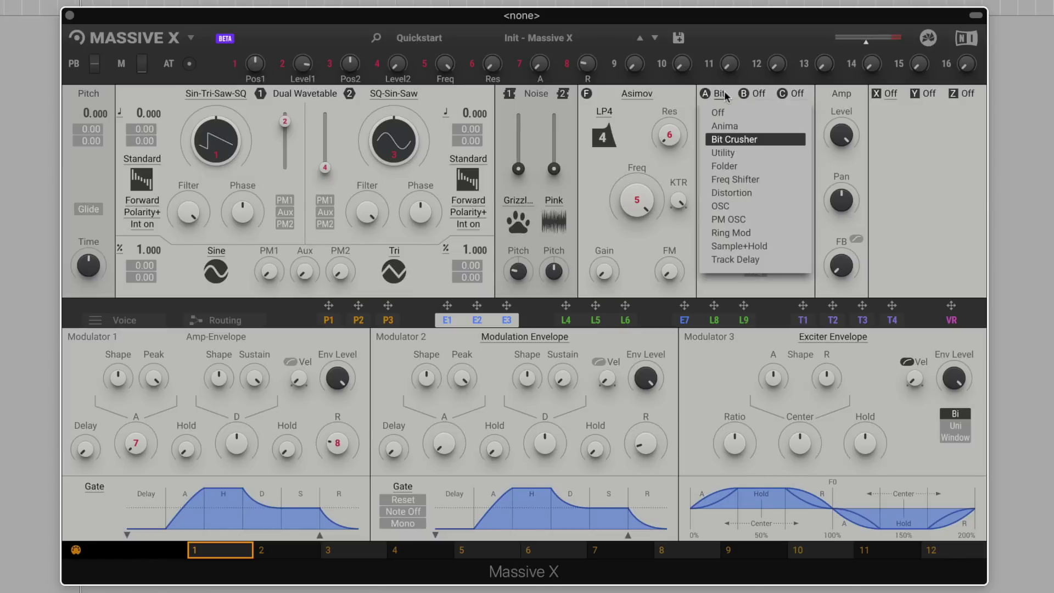
click(729, 180)
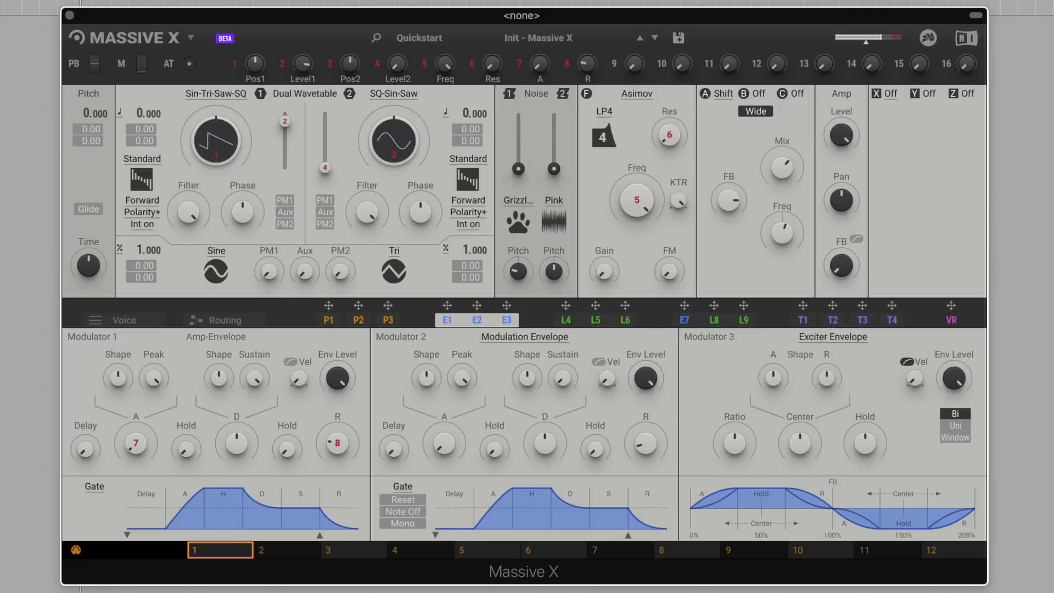
drag(782, 233, 781, 228)
Load the OSC insert into slots A, B and C, and look at the waveform choices for slot C.
click(723, 93)
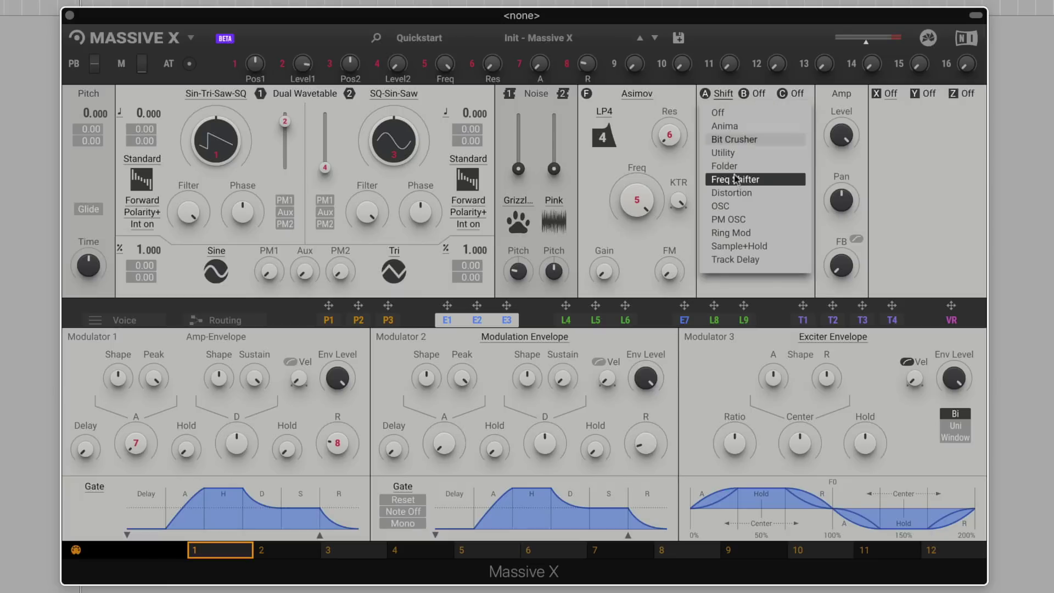
click(729, 209)
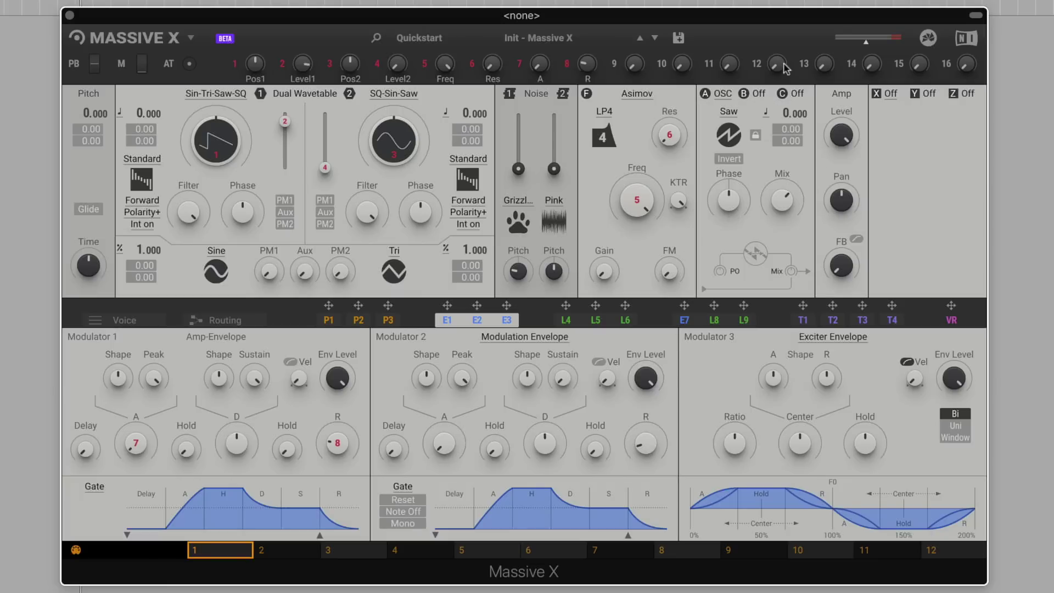
click(758, 93)
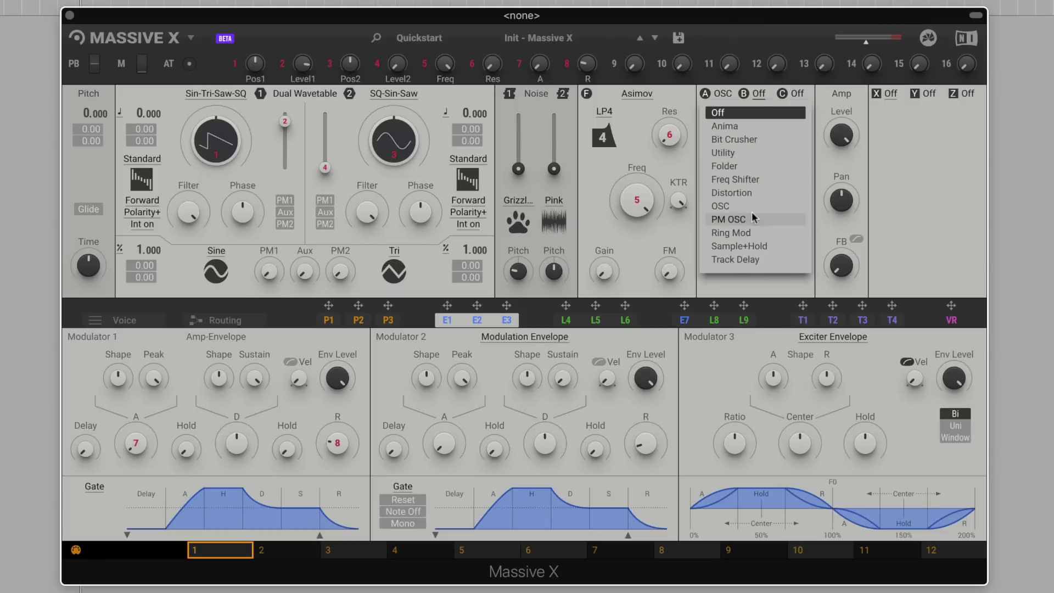
click(752, 207)
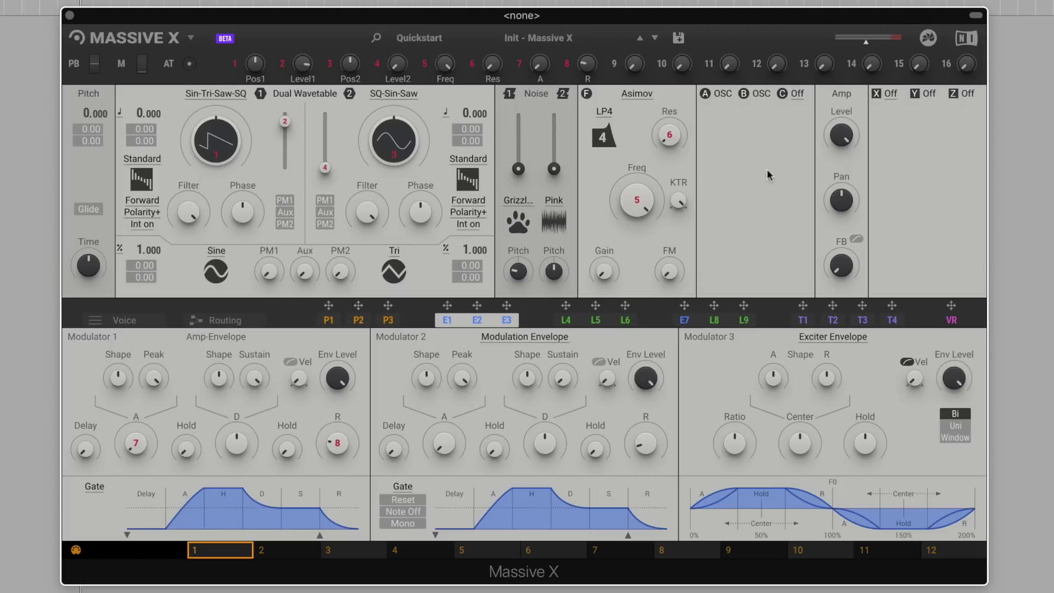
click(793, 94)
click(738, 202)
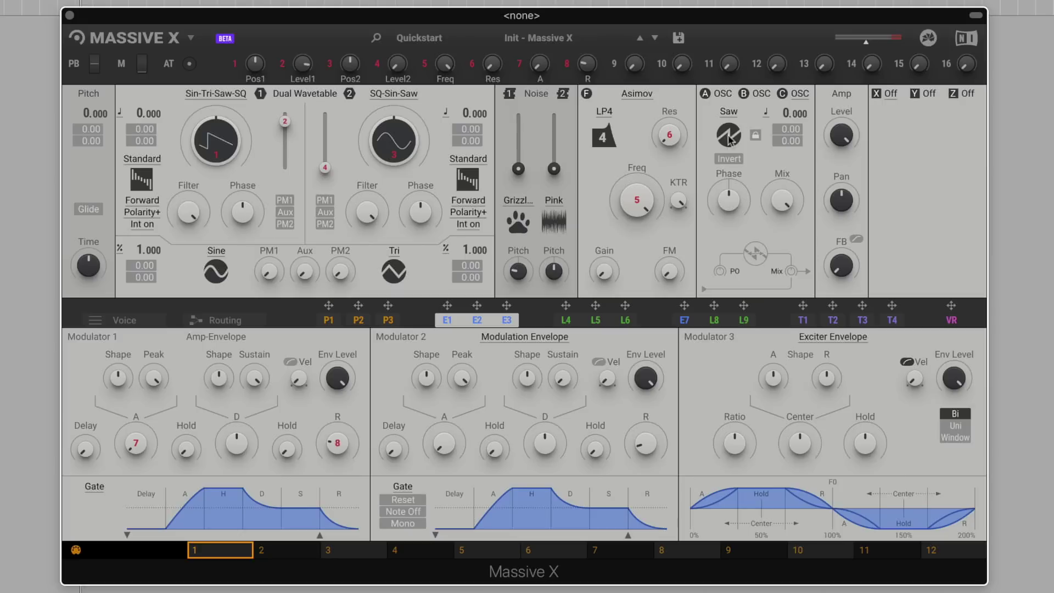
click(729, 112)
click(776, 174)
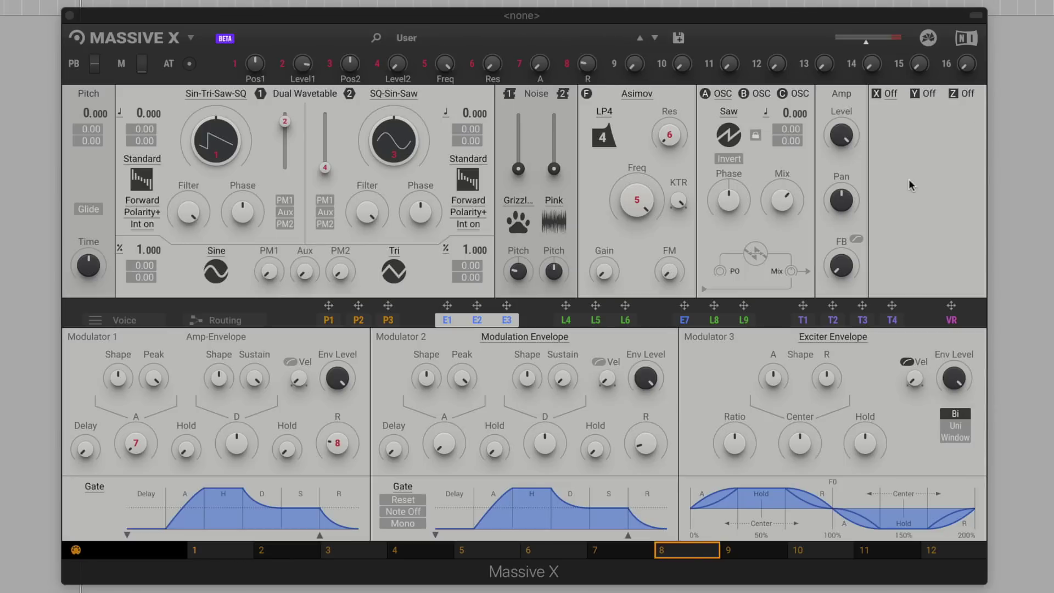
Try the Dimension Expander in effect slot X and switch it to Mode 2.
click(891, 94)
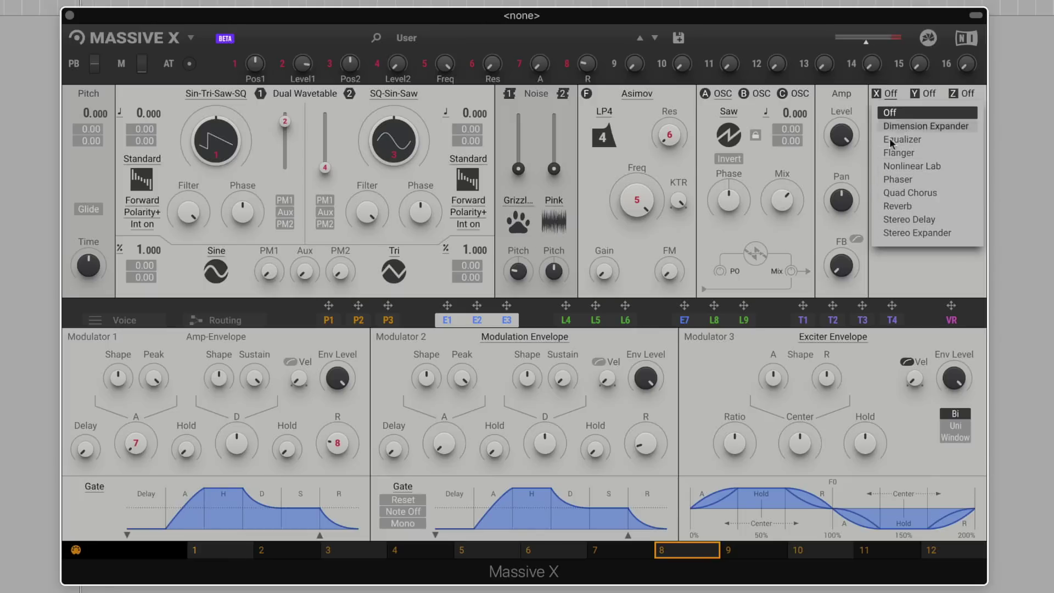
click(911, 126)
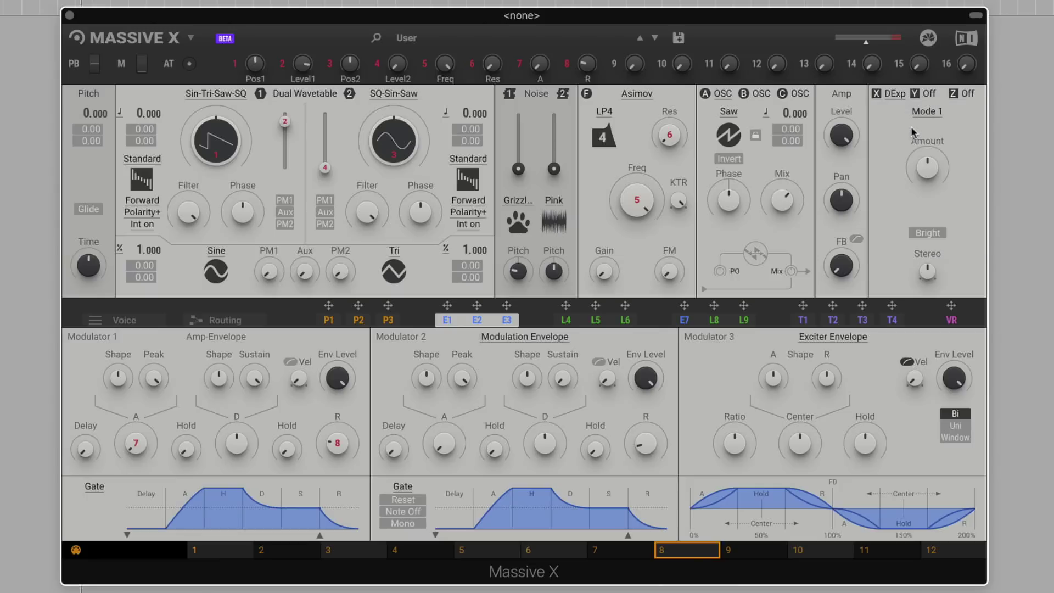
click(931, 111)
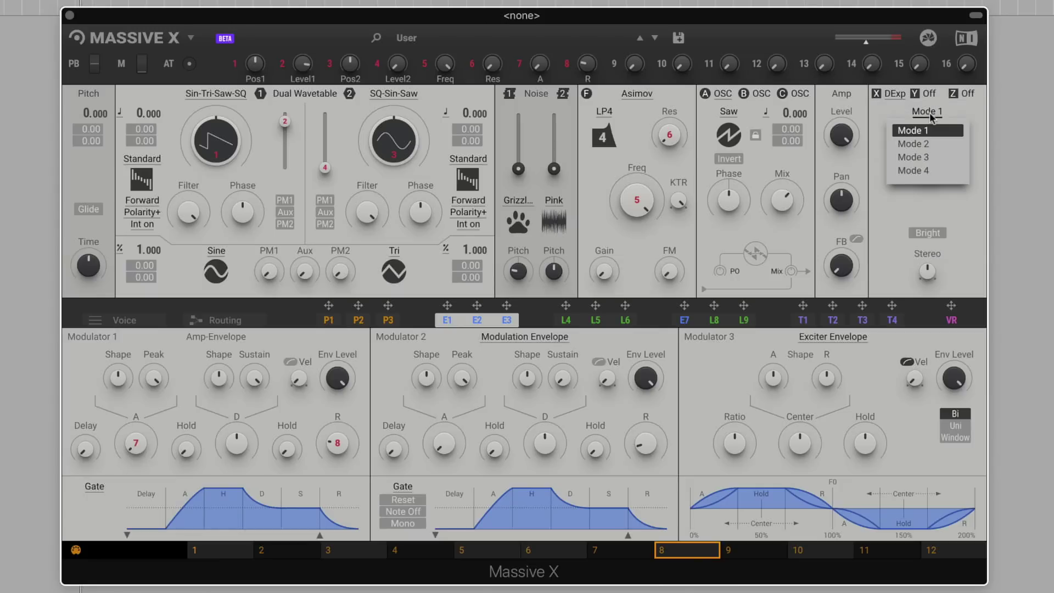
click(923, 145)
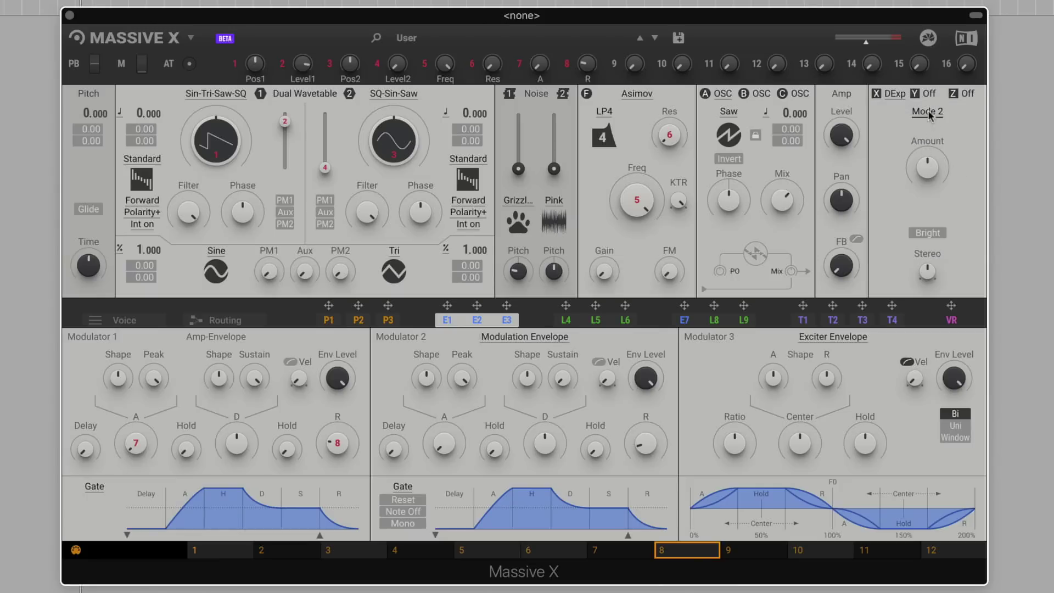
Load the Phaser into effect slot X and change its Parallel setting to Wide.
click(899, 95)
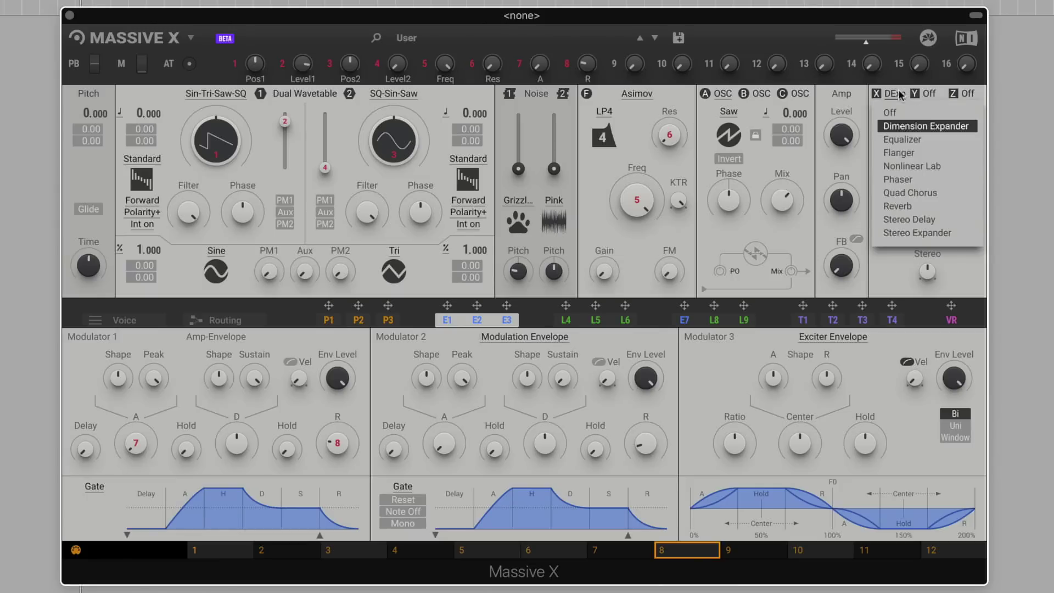
click(897, 179)
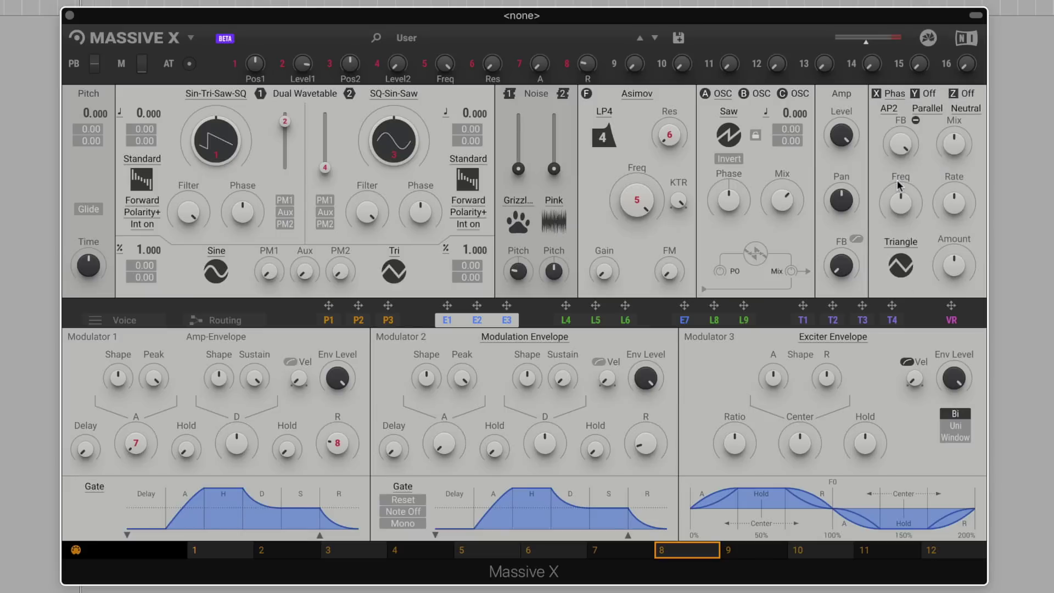
click(928, 109)
click(907, 141)
Show the routing page and try the X+Y▸Z and X+Y+Z effect orders, returning to X▸Y▸Z.
click(222, 322)
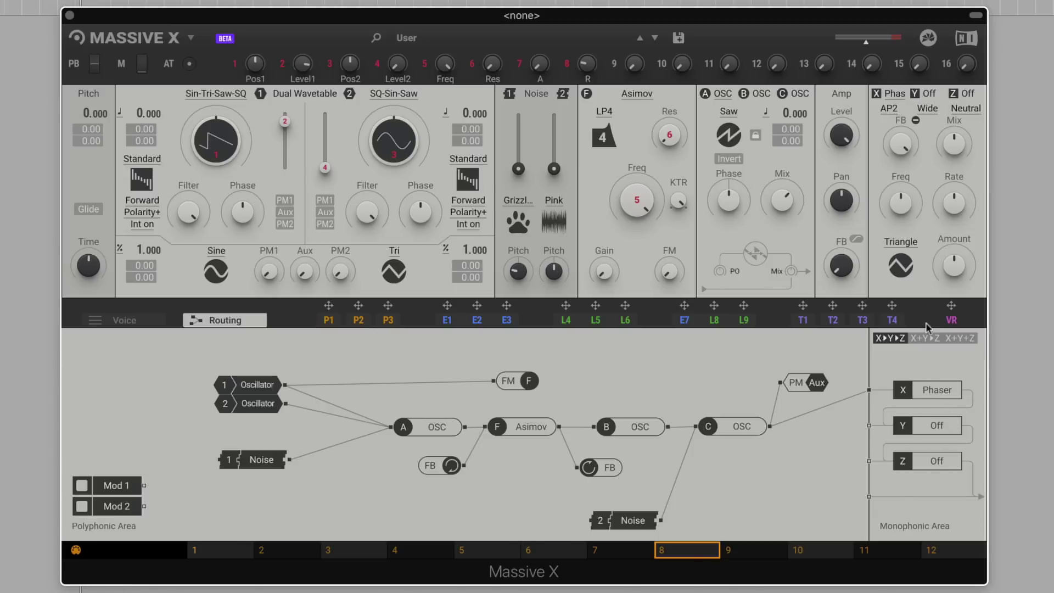
click(926, 337)
click(960, 337)
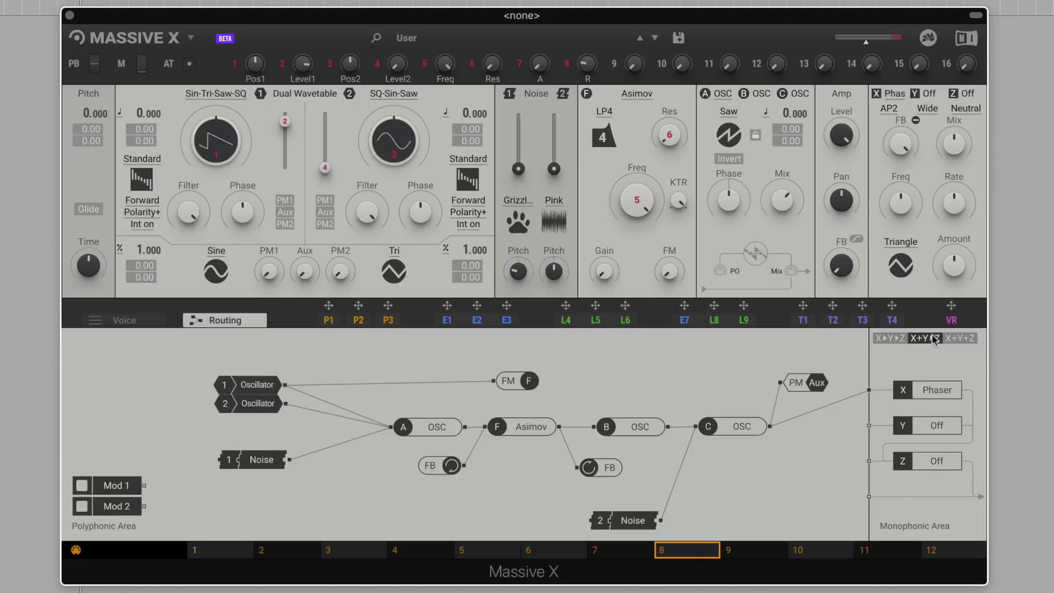
click(925, 338)
click(890, 337)
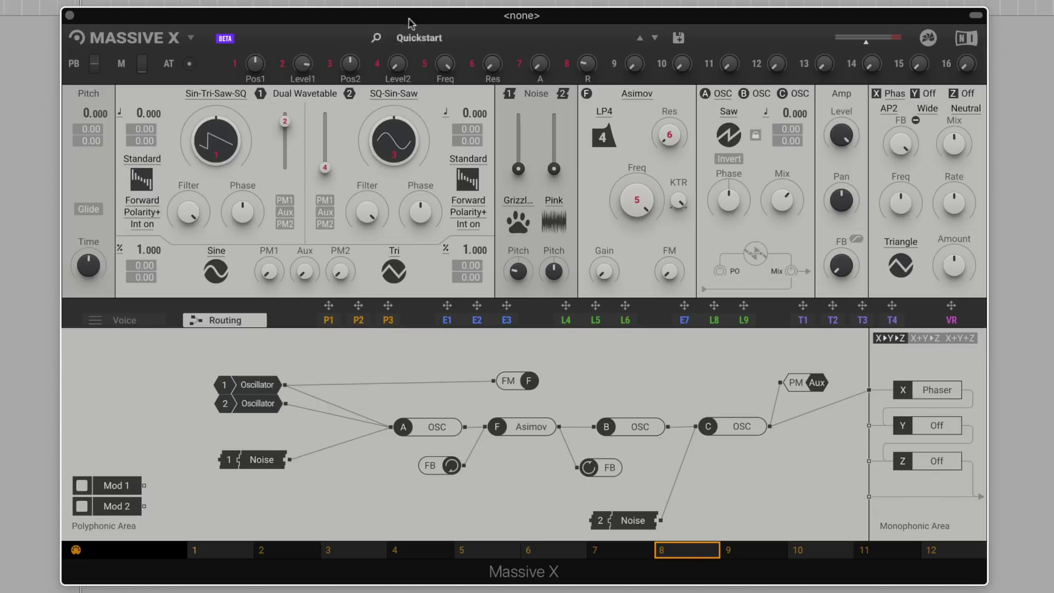
Load the Quickstart preset Init - Massive X Blank.
click(409, 39)
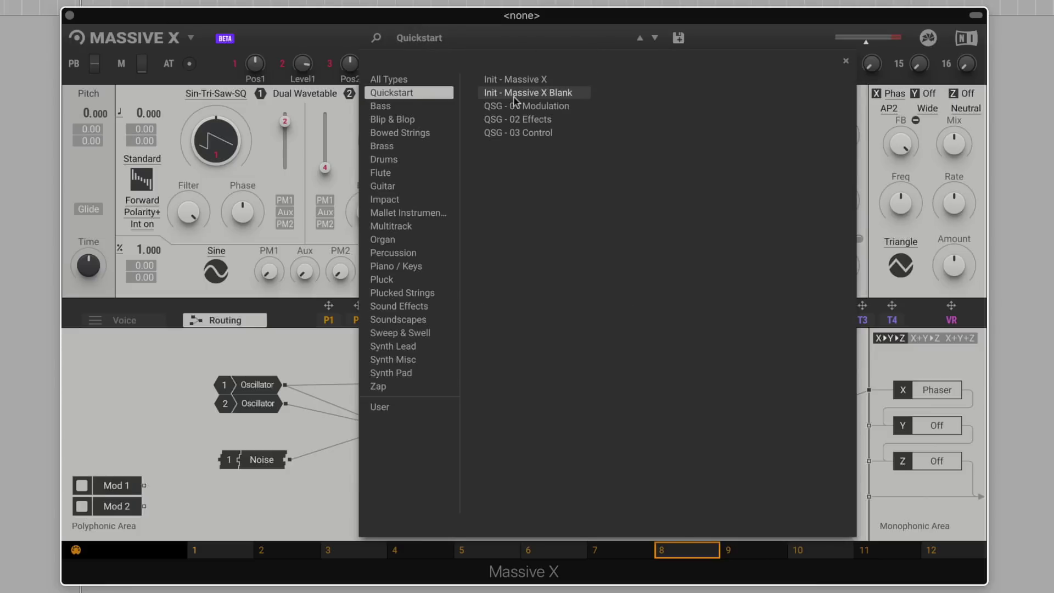
click(545, 95)
click(327, 398)
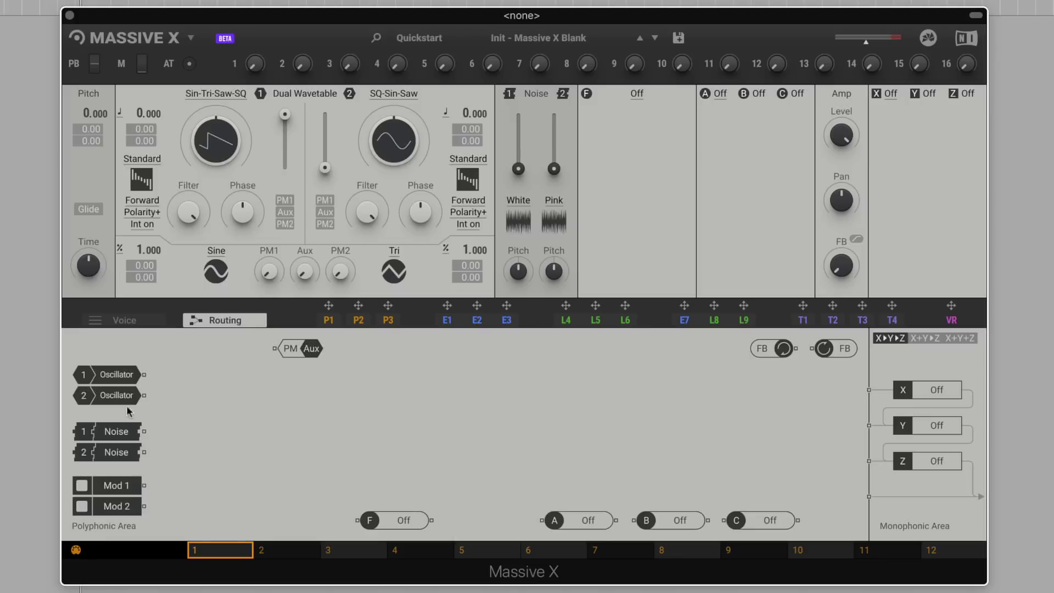
Place Oscillator 1 in the routing area, connect it straight to the final output, and reposition it beneath the PM Aux module.
drag(118, 375, 863, 498)
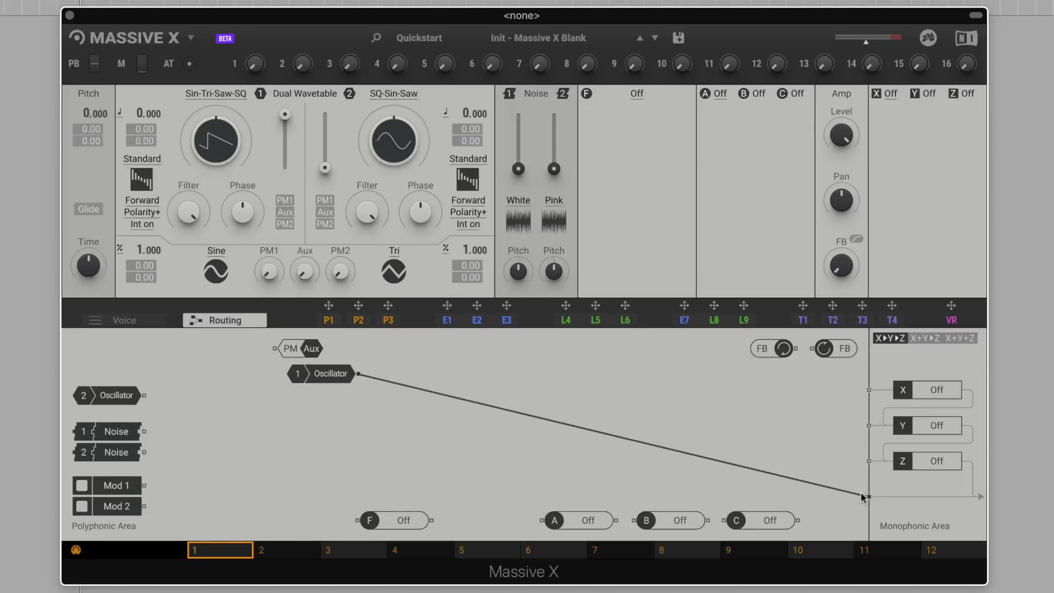
drag(324, 380, 323, 401)
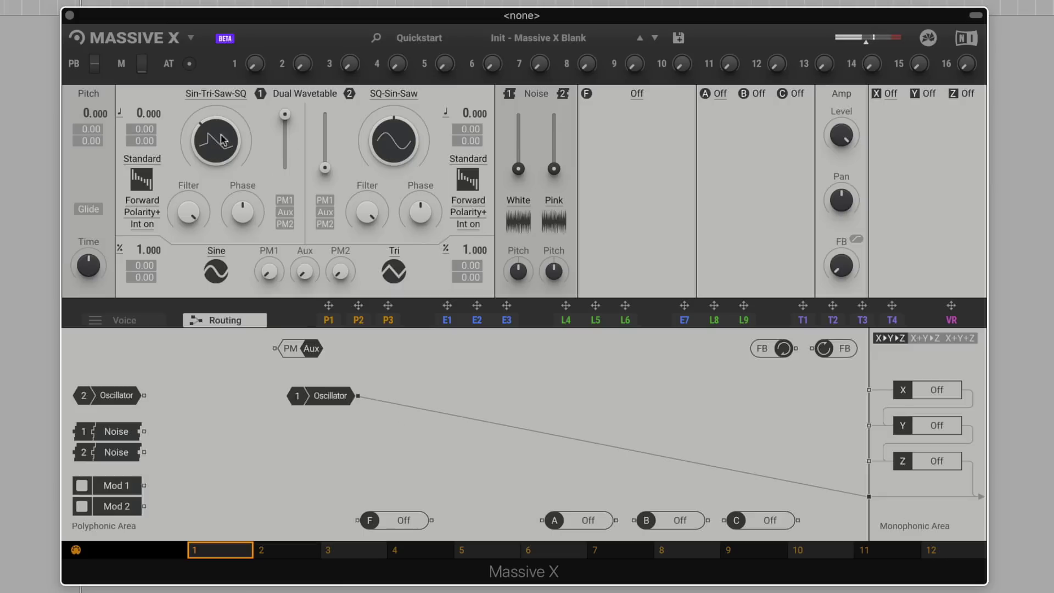
drag(345, 394, 306, 394)
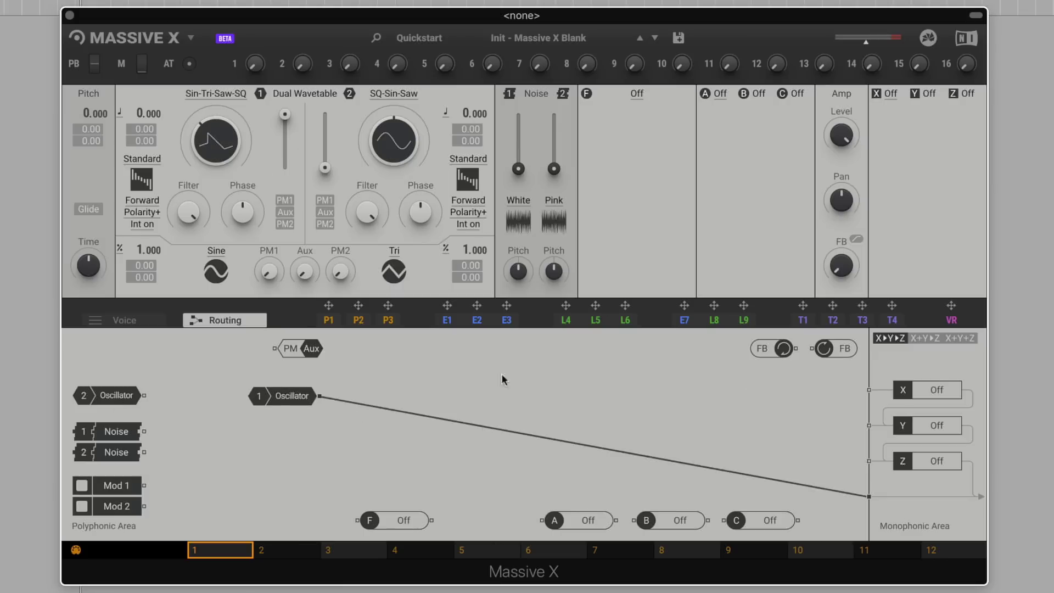
Place insert A and filter F in the routing area, and set the filter type to Groian.
drag(615, 518, 482, 347)
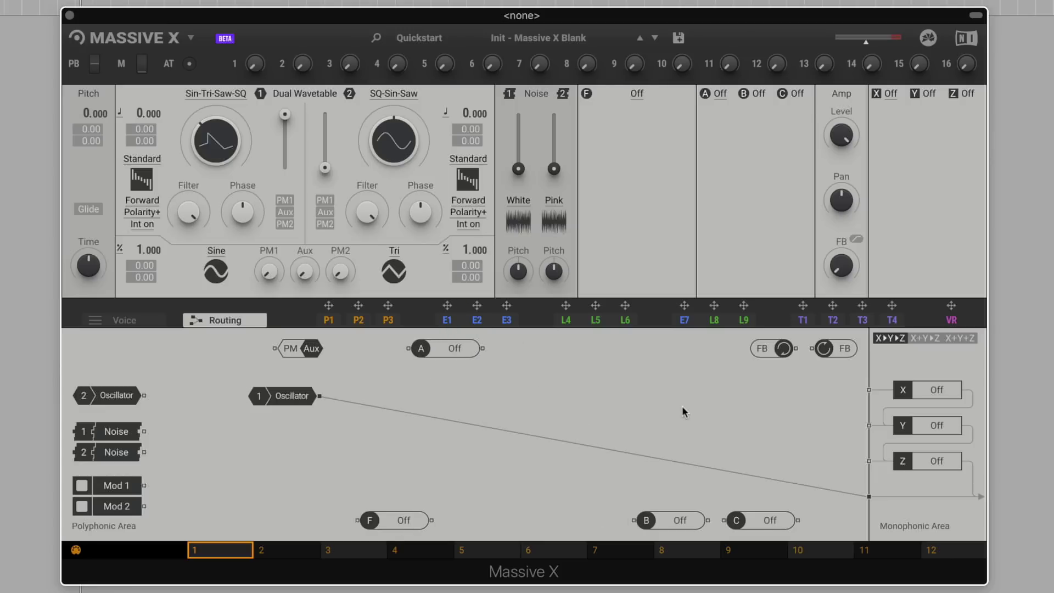
drag(402, 510, 575, 390)
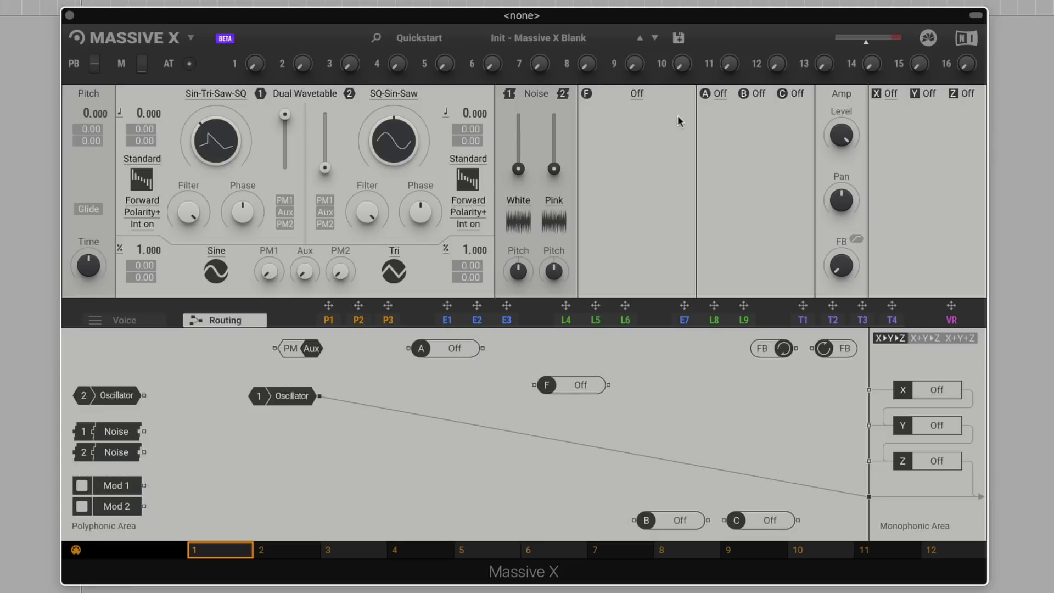
click(641, 101)
click(625, 178)
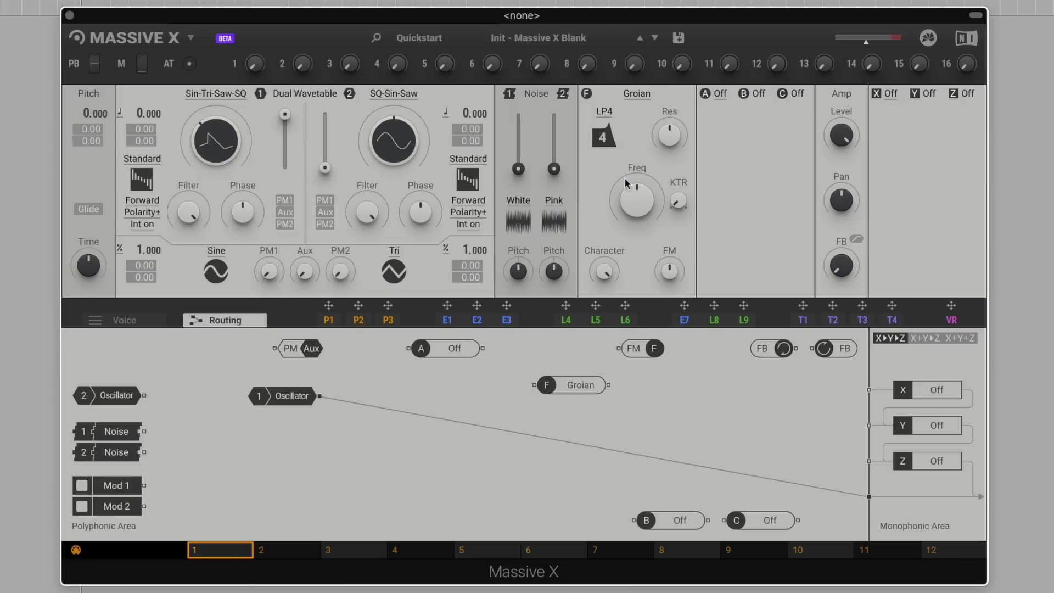
Move insert A slightly lower in the routing area and load OSC into it.
drag(465, 357, 460, 379)
click(719, 104)
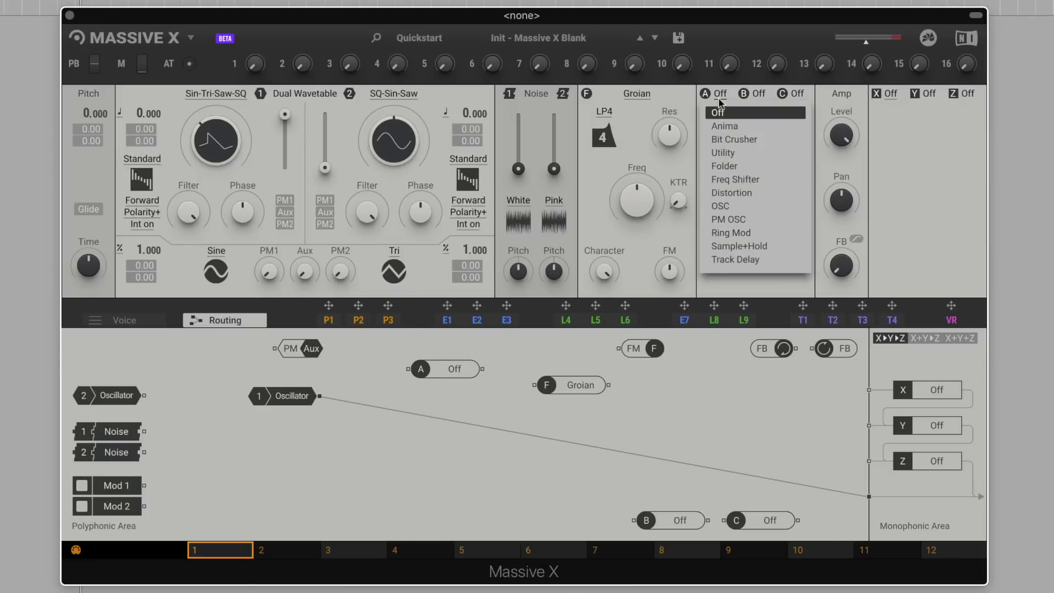
click(722, 132)
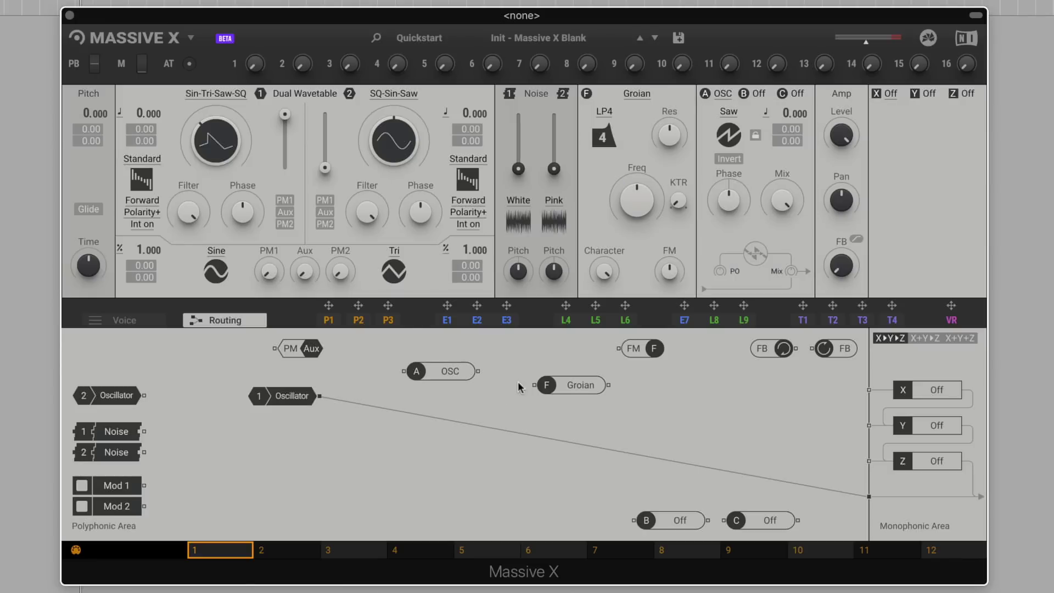
Load the Quickstart preset Init - Massive X, view the voice settings, and return to the routing page.
click(530, 41)
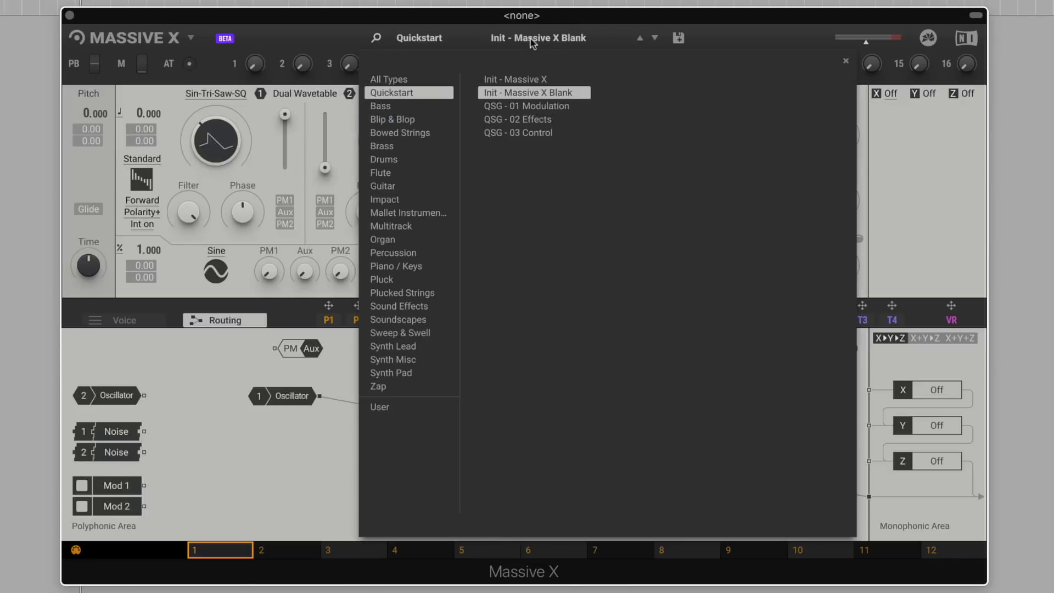
click(530, 81)
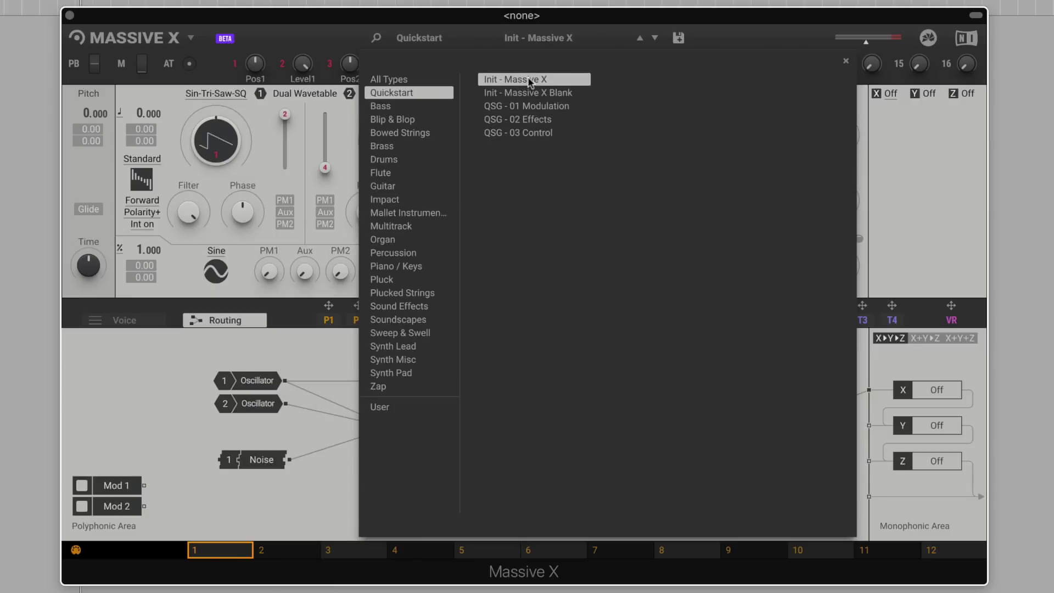
click(846, 61)
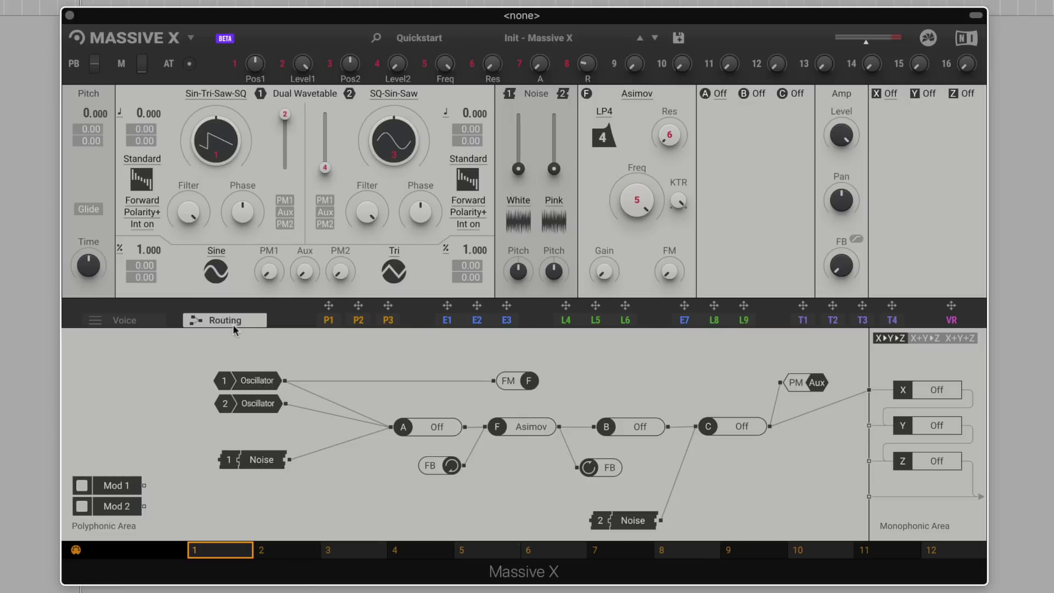
click(132, 324)
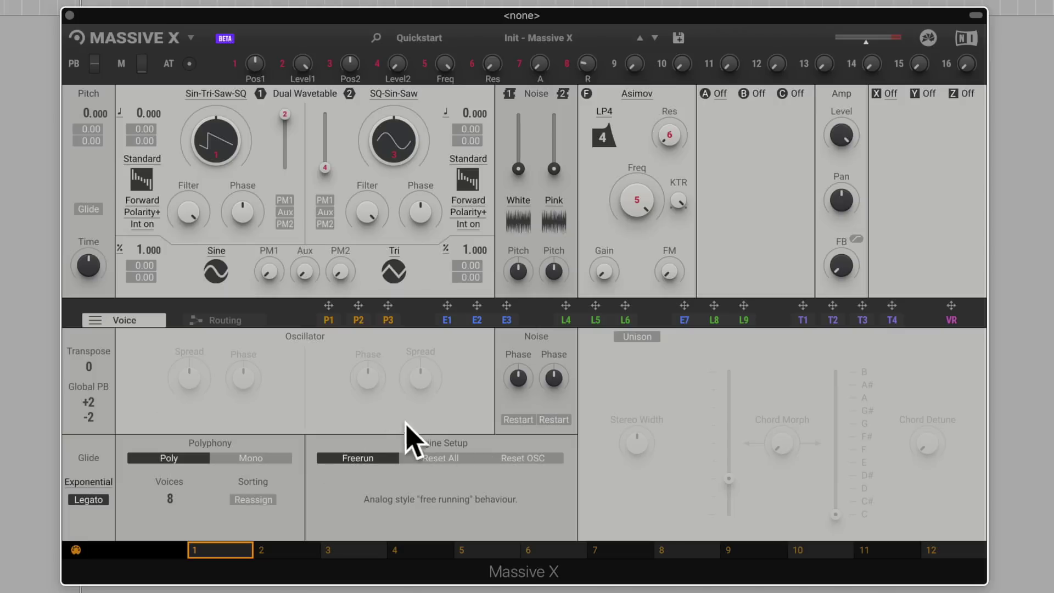
click(215, 323)
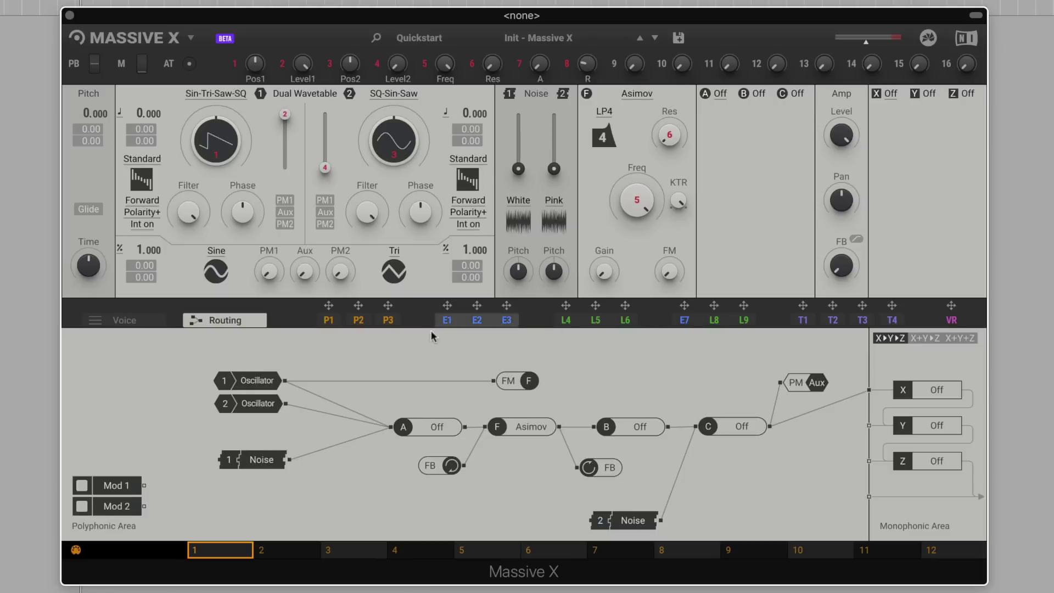
Assign envelope E1 and LFO L4 as modulators of Oscillator 1's wavetable position.
drag(448, 309, 45, 176)
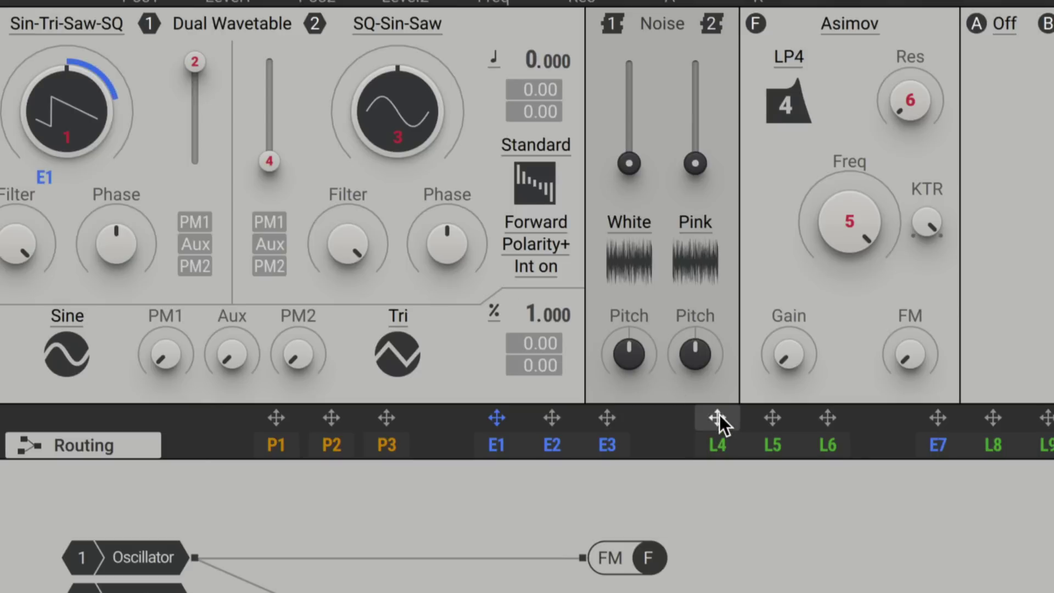
drag(718, 415, 47, 107)
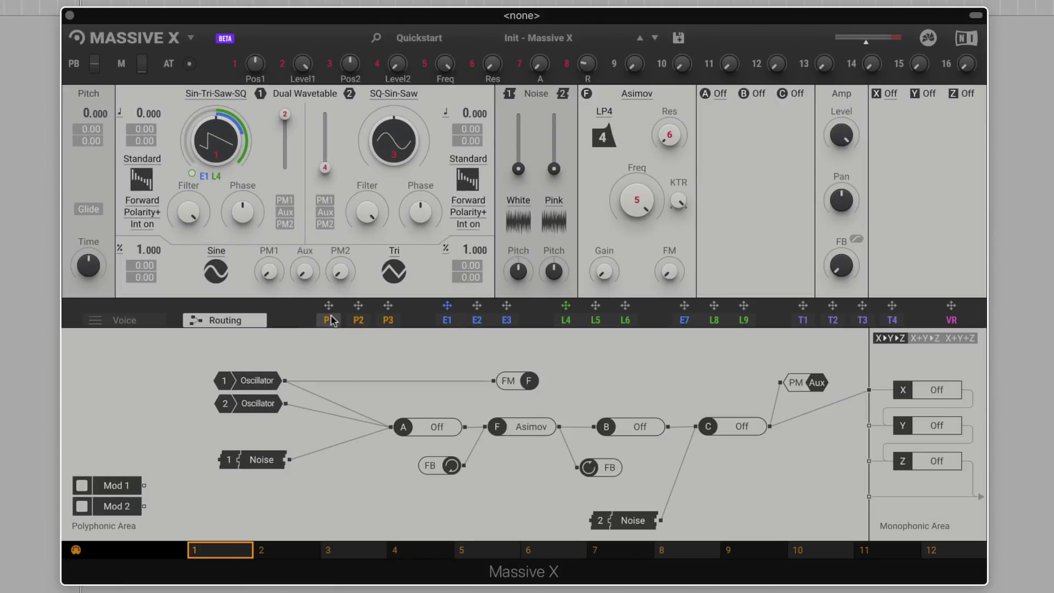
Draw a freehand curve of connected line segments across the eight-bar pattern of performer P1.
click(331, 320)
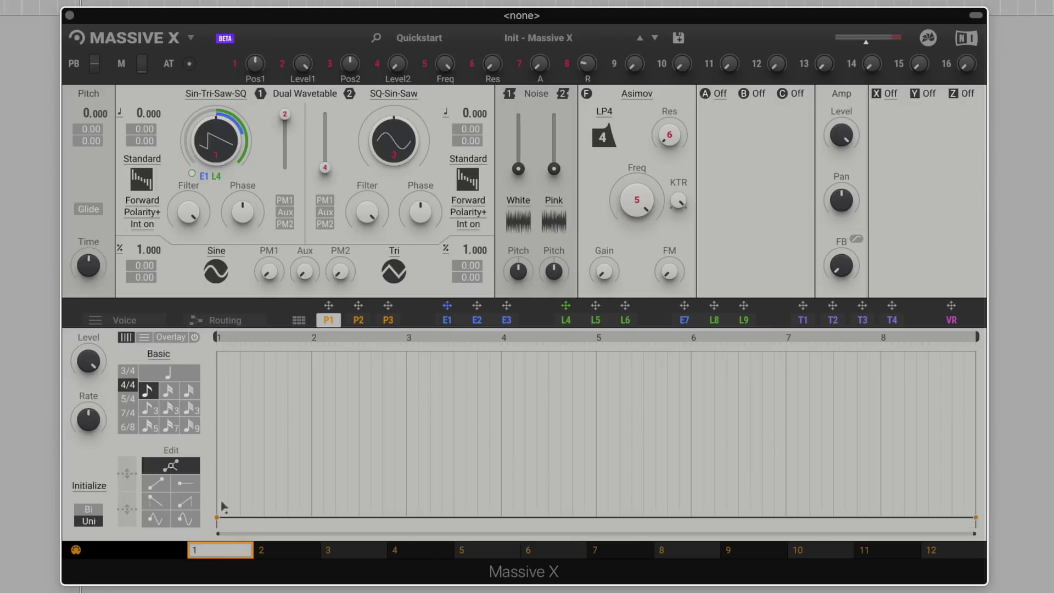
click(156, 483)
mouse_move(267, 443)
mouse_down()
mouse_move(347, 408)
mouse_move(520, 437)
mouse_move(632, 429)
mouse_move(942, 517)
mouse_up()
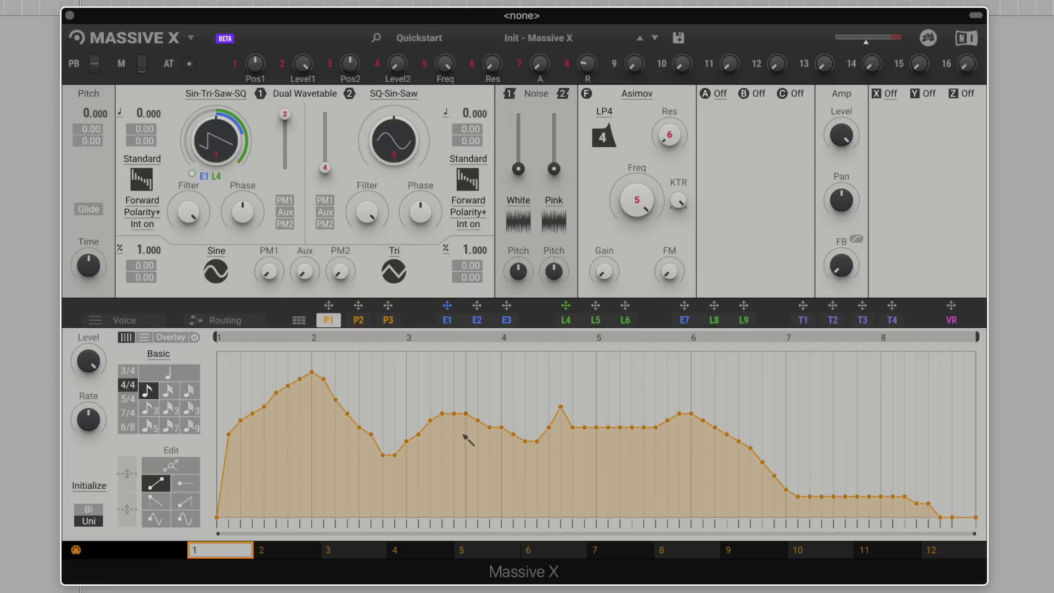
Draw a run of rising sawtooth ramps of varying height over the P1 curve, from bar 1 to bar 6.
click(171, 466)
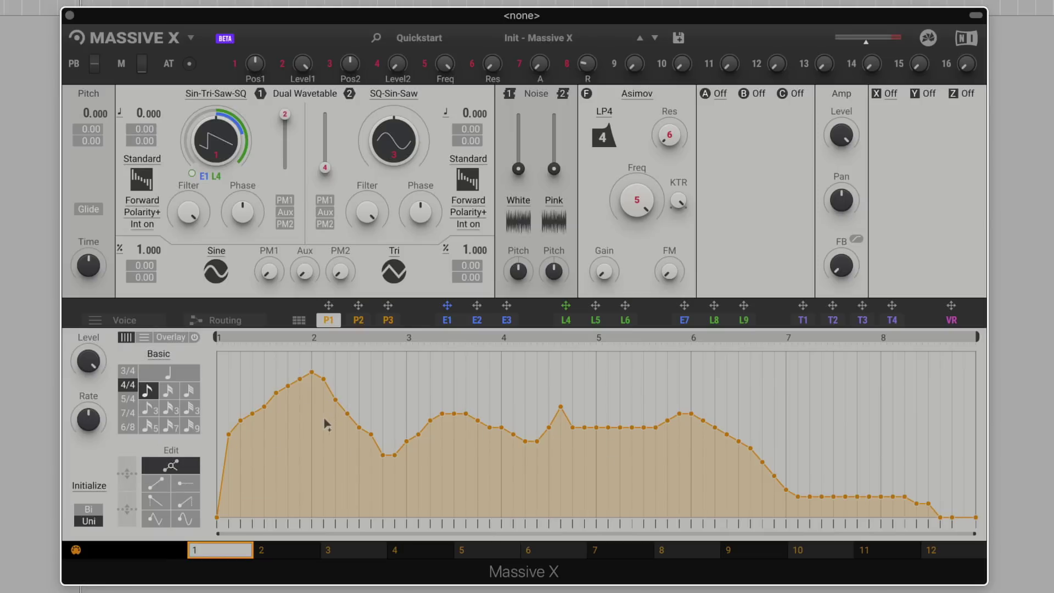
click(185, 500)
mouse_move(253, 468)
mouse_down()
mouse_move(384, 418)
mouse_move(554, 487)
mouse_move(631, 394)
mouse_move(740, 442)
mouse_up()
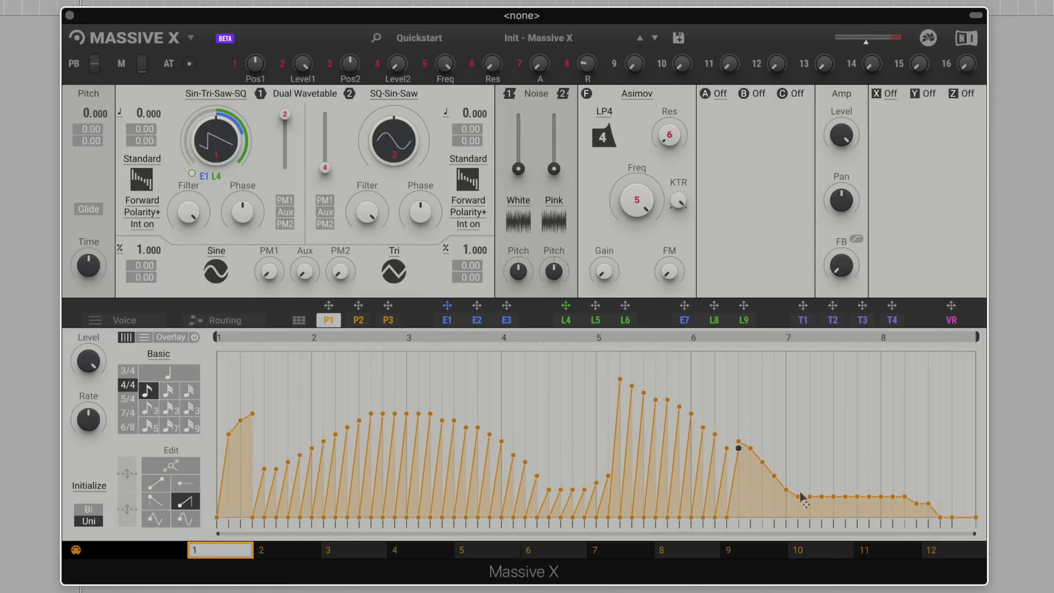
Select the sawtooth ramps between bars 1 and 3 of P1 and warp their timing so they grow progressively wider.
drag(974, 532, 452, 533)
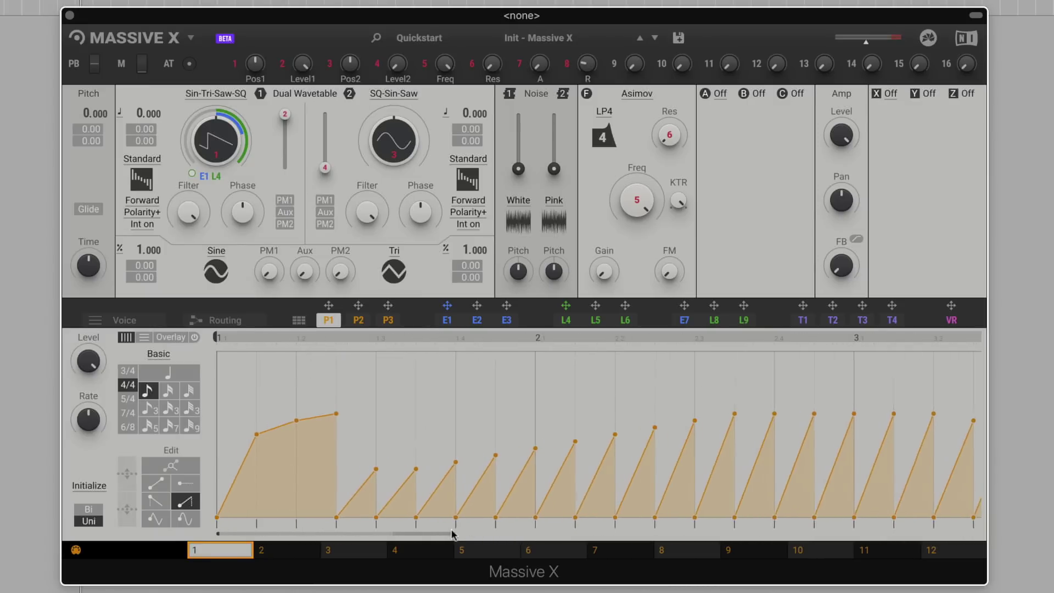
drag(382, 356, 896, 417)
mouse_move(128, 482)
mouse_down()
mouse_move(127, 439)
mouse_move(128, 499)
mouse_move(128, 476)
mouse_up()
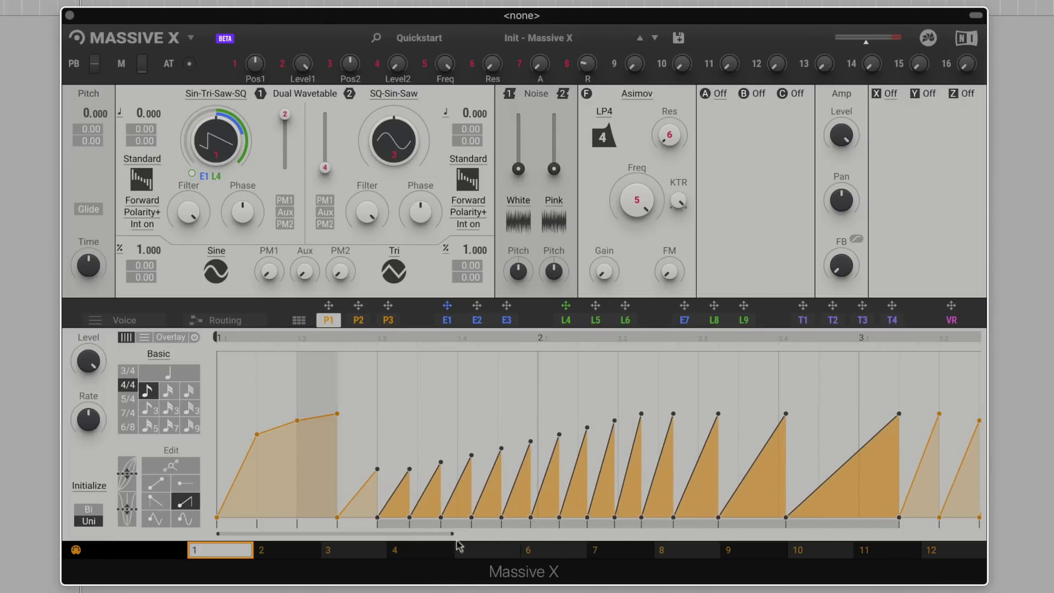
Examine the envelope modulators E1 to E3 and the modulator types available for Modulator 2.
click(447, 321)
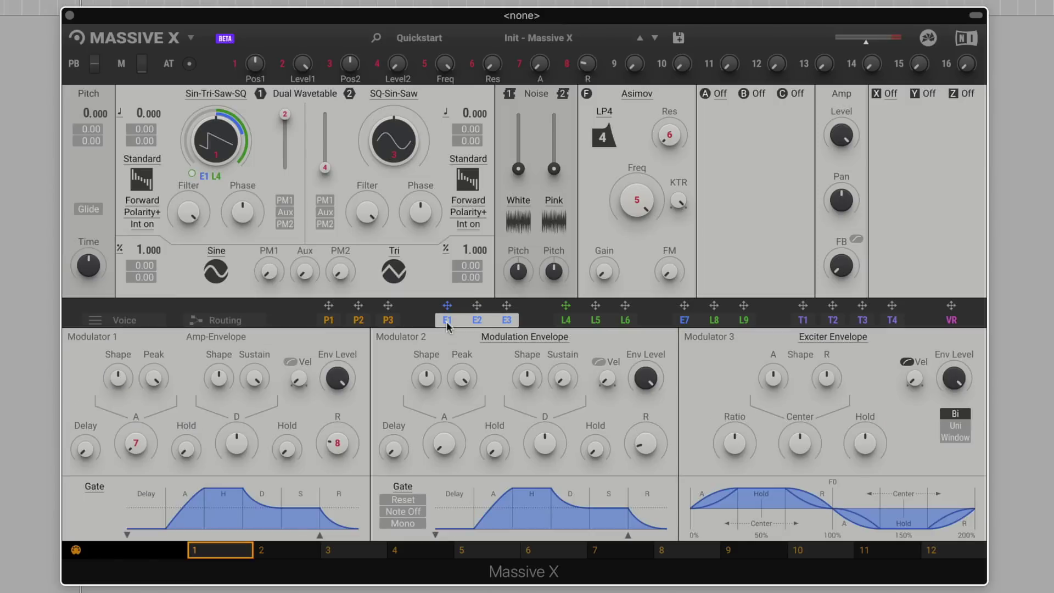
click(533, 341)
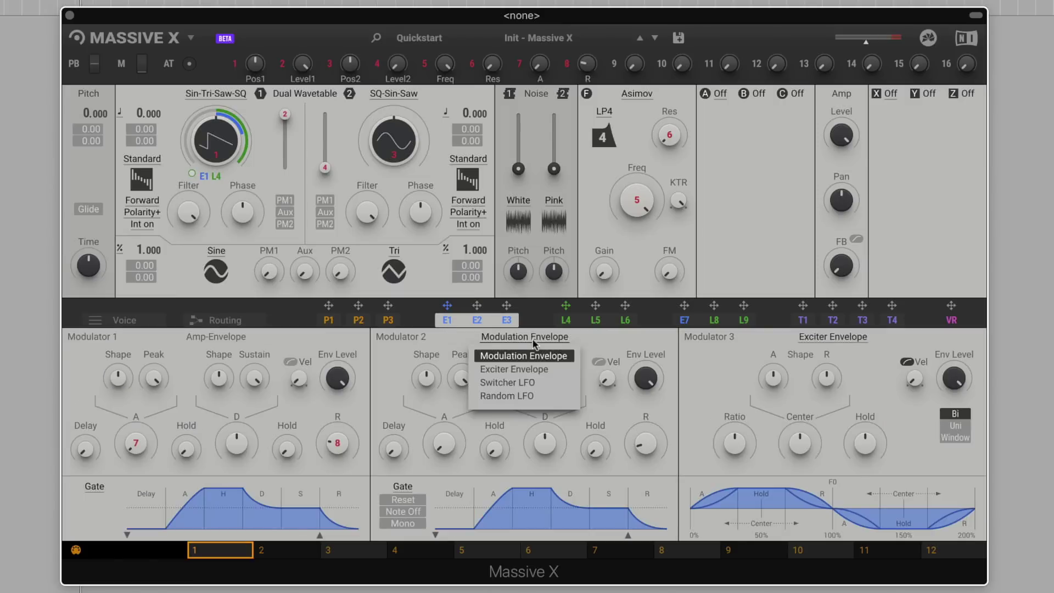
click(533, 341)
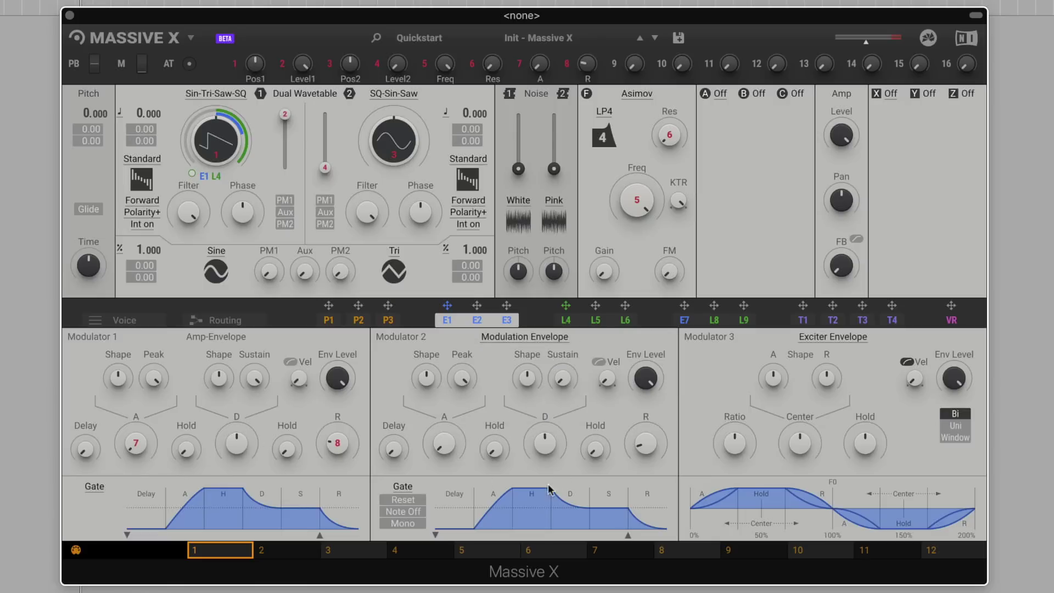
Change the waveform of Modulator 4's Switcher LFO and assign envelope E1 to modulate its shape.
click(566, 321)
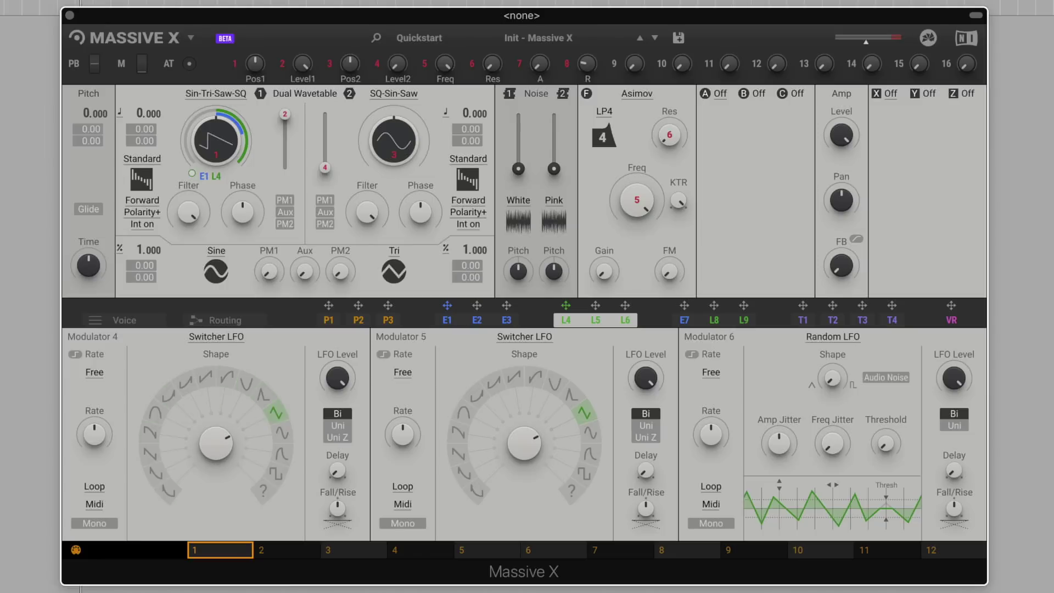
drag(216, 443, 216, 448)
drag(447, 306, 216, 486)
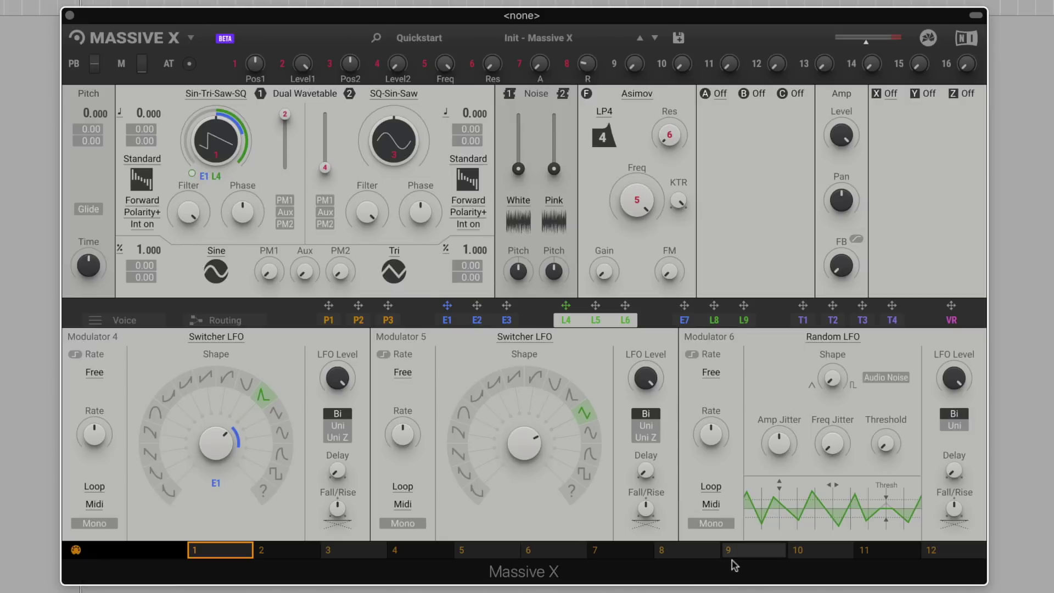
View the tracker modulators T2 and T1 with their note pitch curves.
click(809, 323)
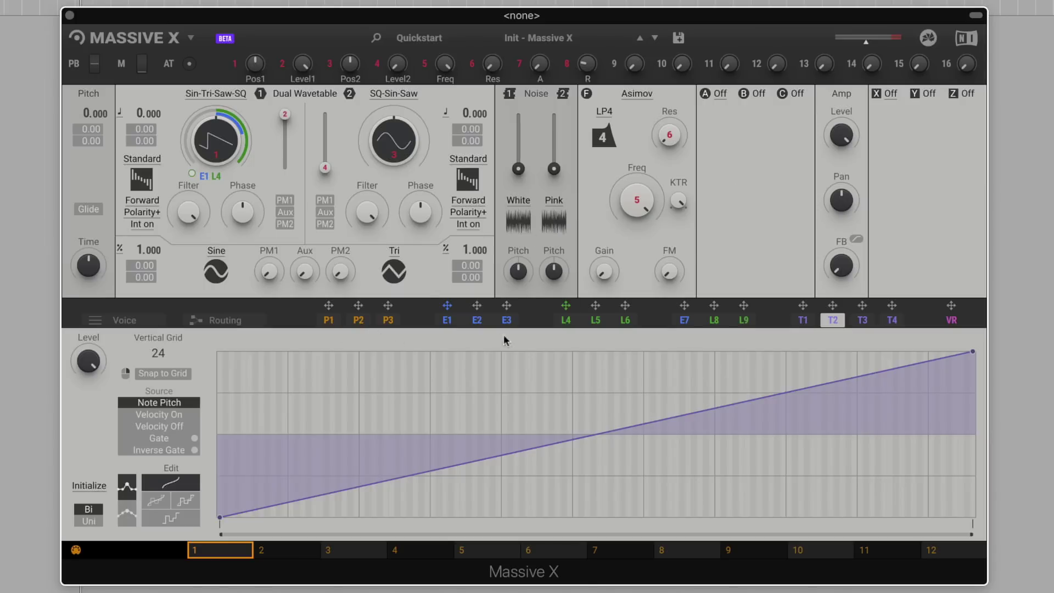
click(447, 320)
click(802, 320)
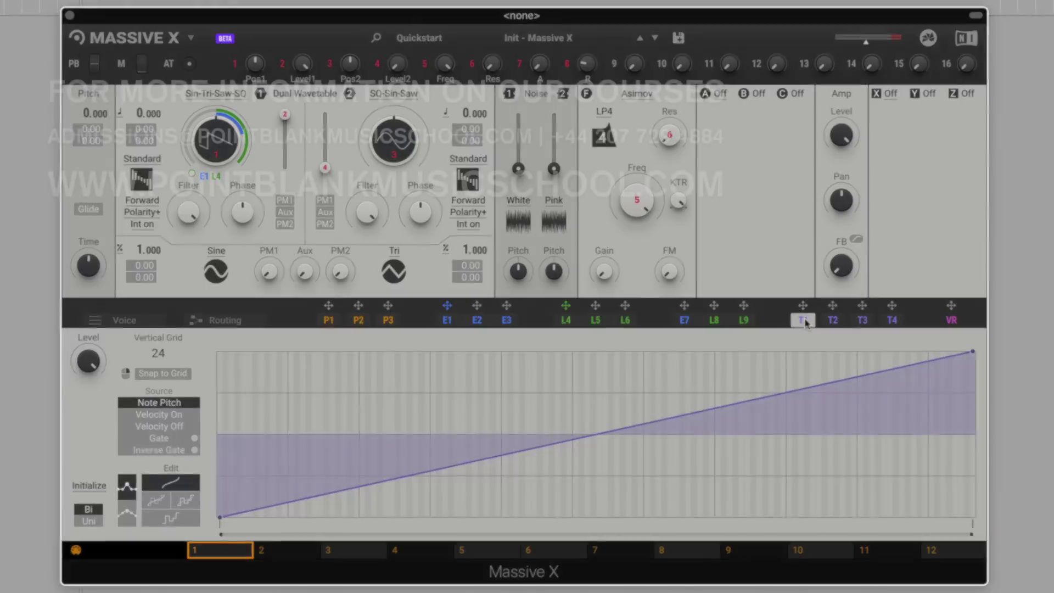